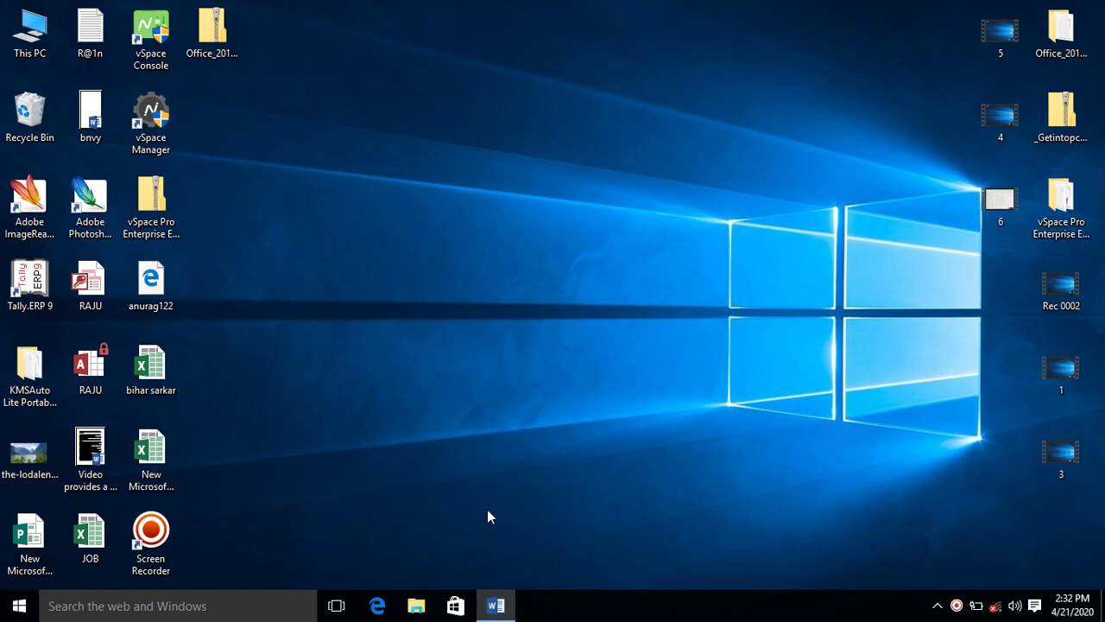
# Bring up the "What is computer" document in Word and close it, dismissing the save prompt.
pyautogui.click(495, 605)
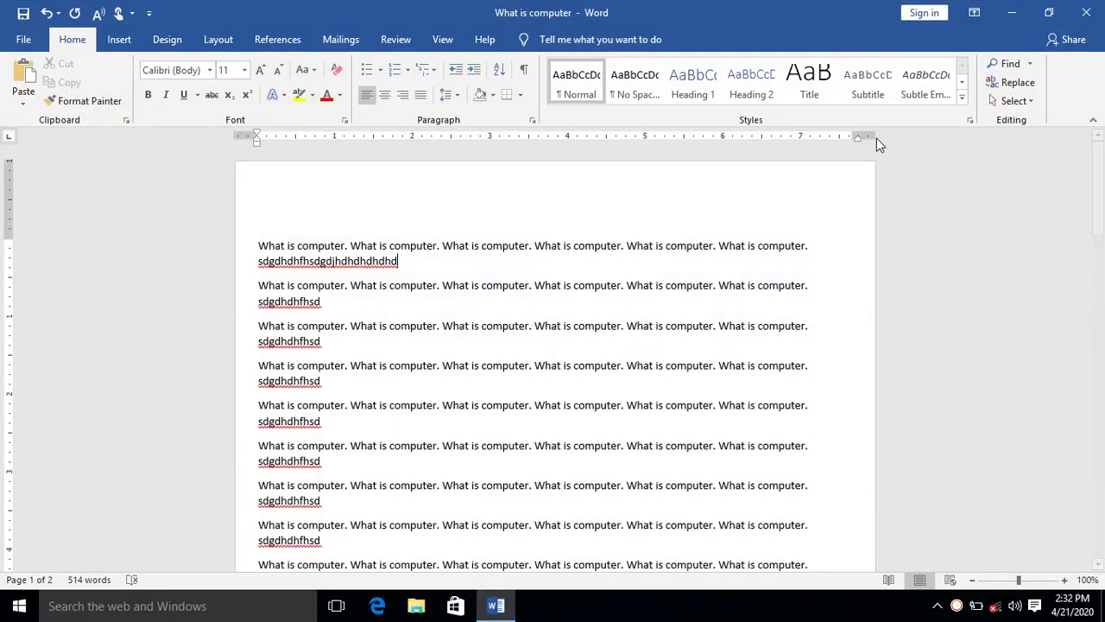
pyautogui.click(1097, 9)
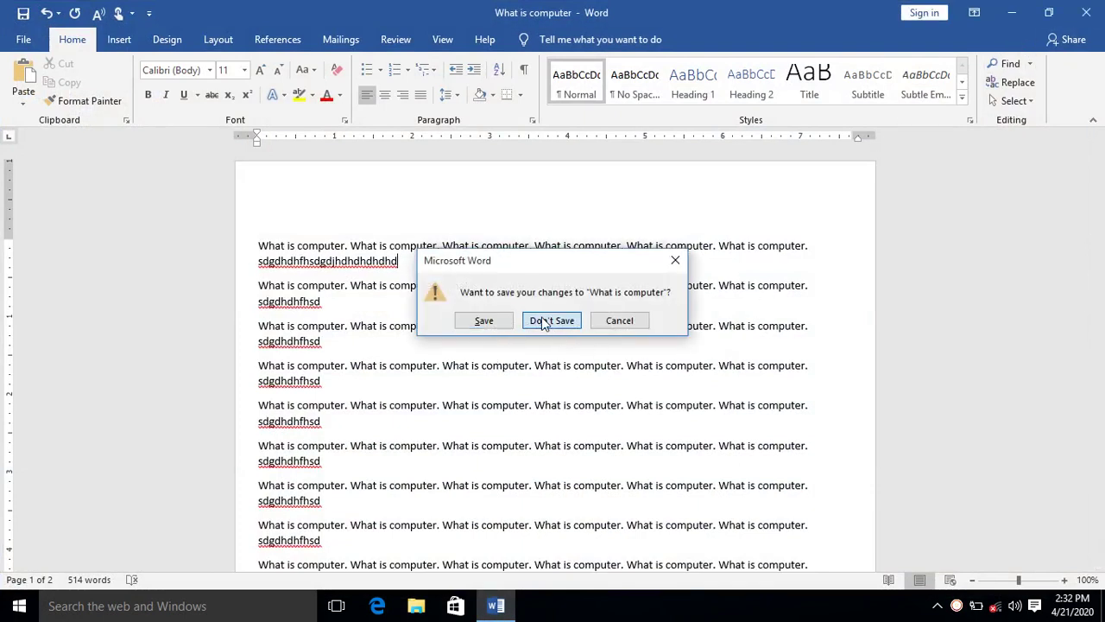
pyautogui.click(618, 322)
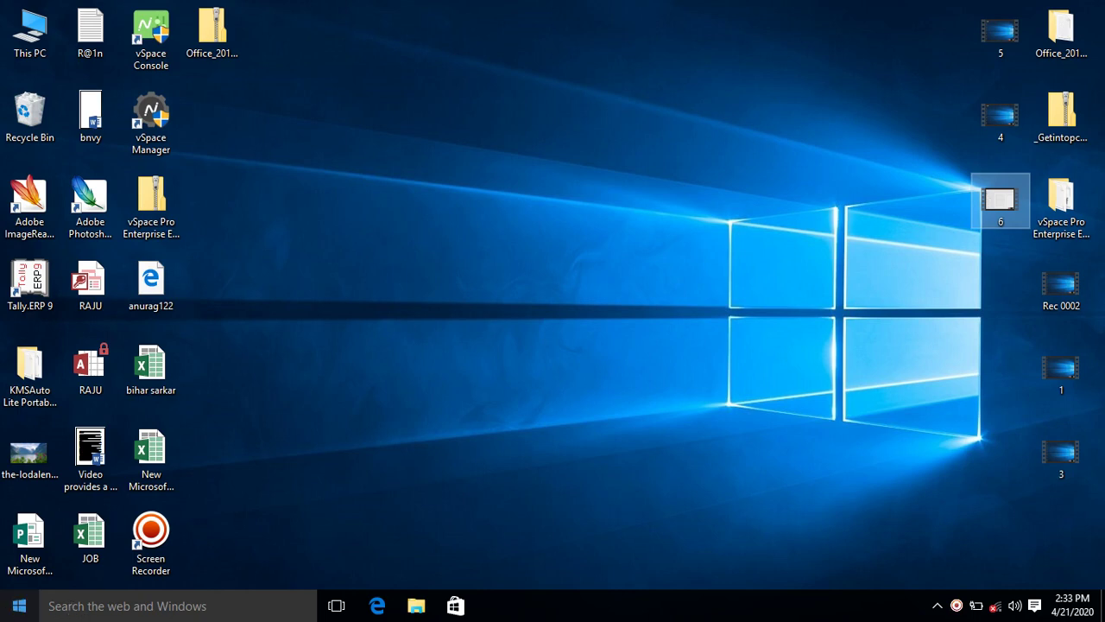
# Launch File Explorer from the Start menu, look through the Quick access folders and recent files, and close it.
pyautogui.click(20, 611)
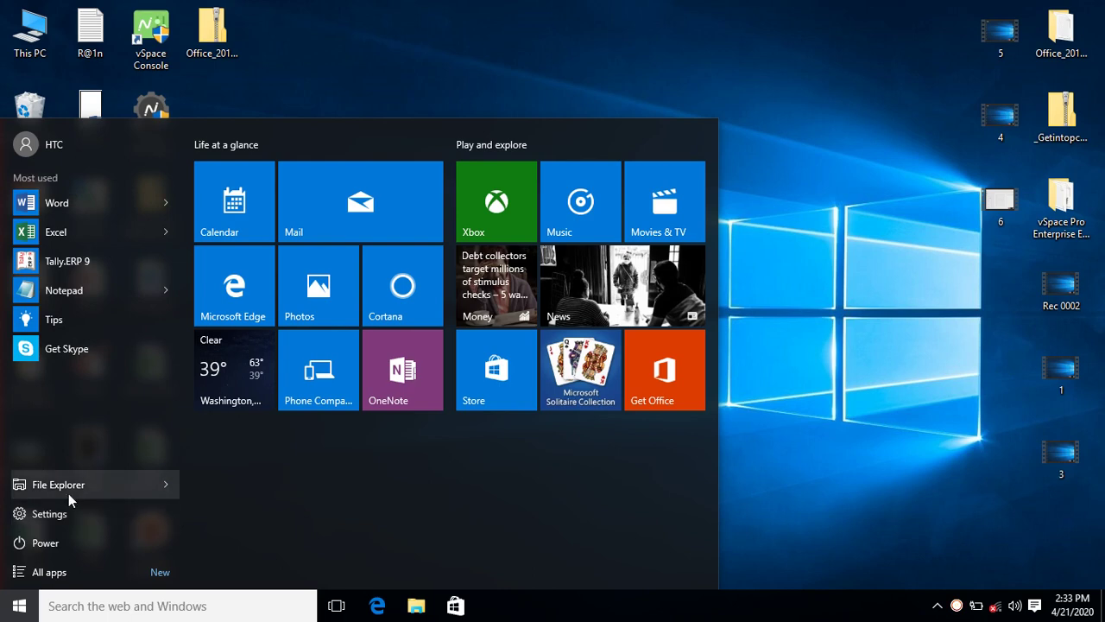
pyautogui.click(122, 483)
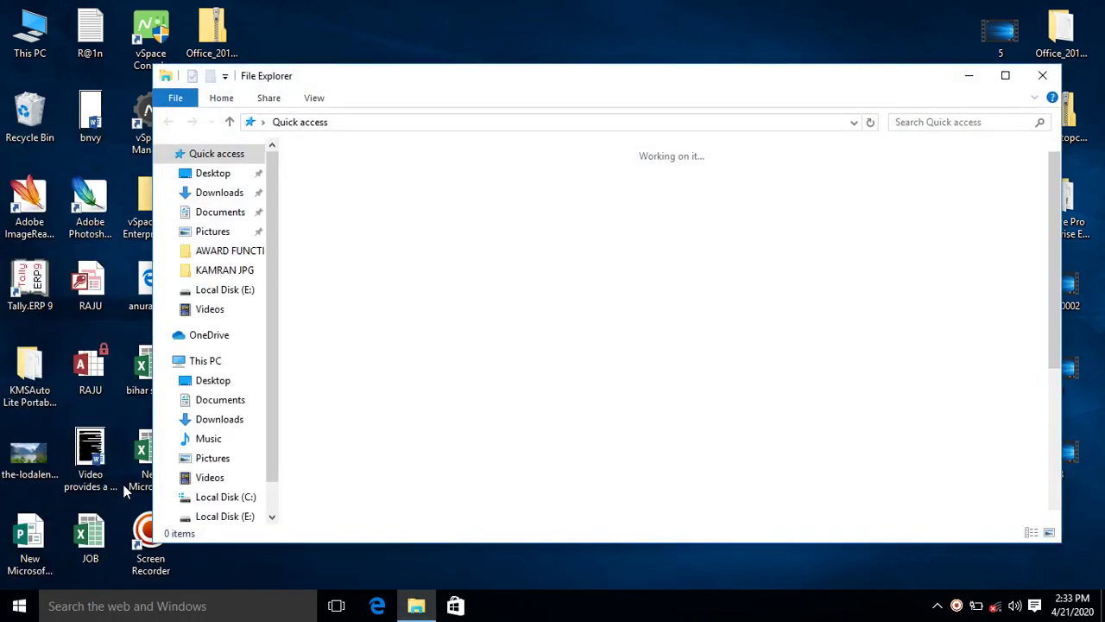
pyautogui.scroll(-3, 473, 352)
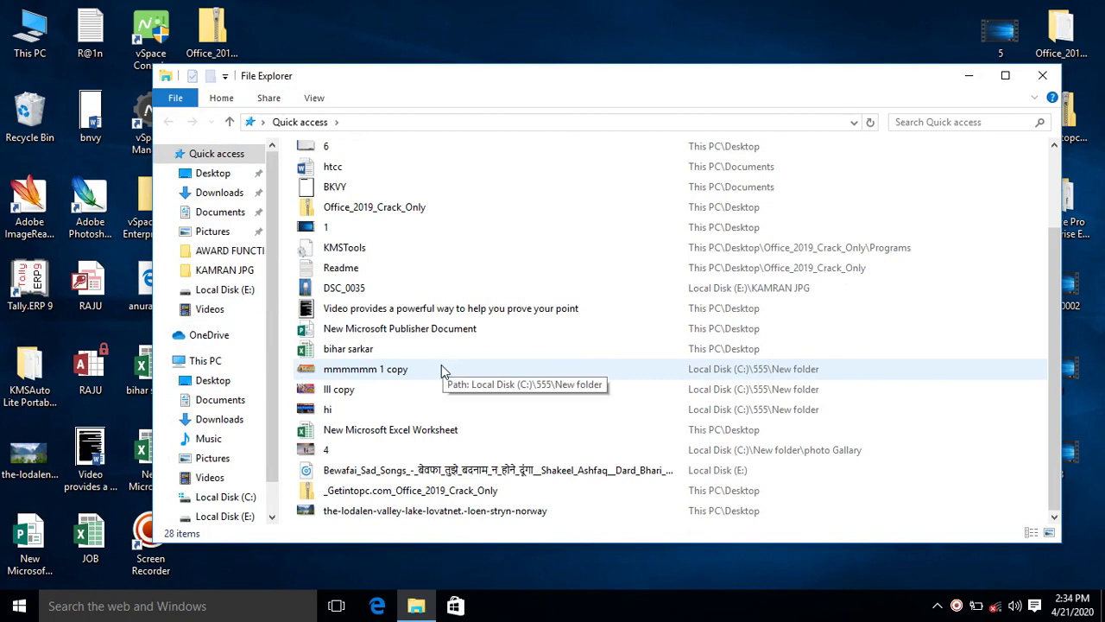
pyautogui.scroll(3, 441, 365)
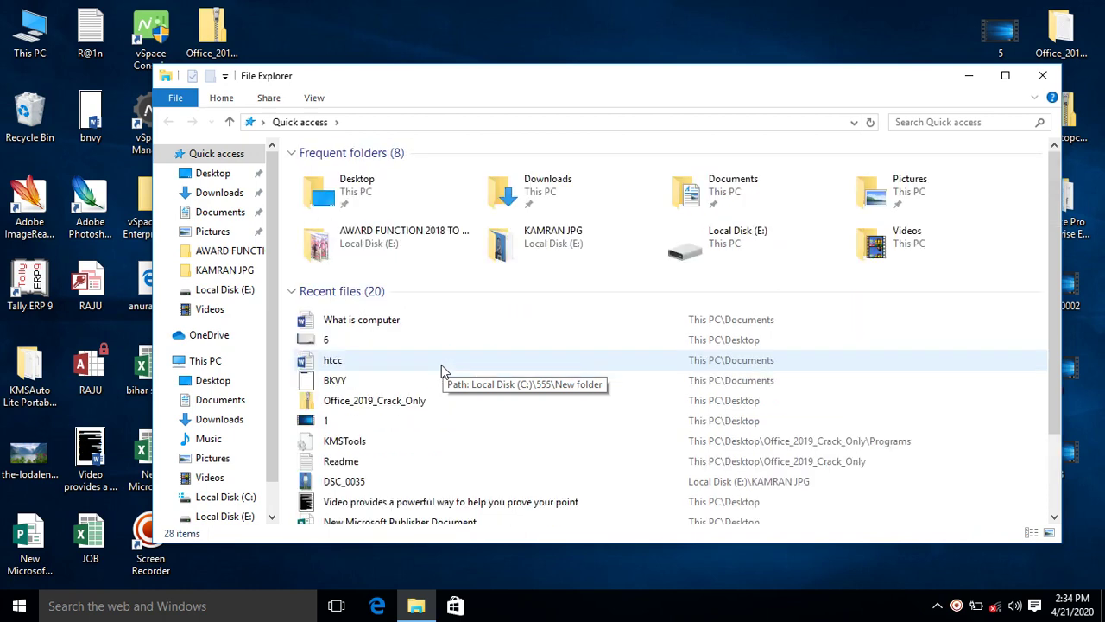
pyautogui.click(1042, 76)
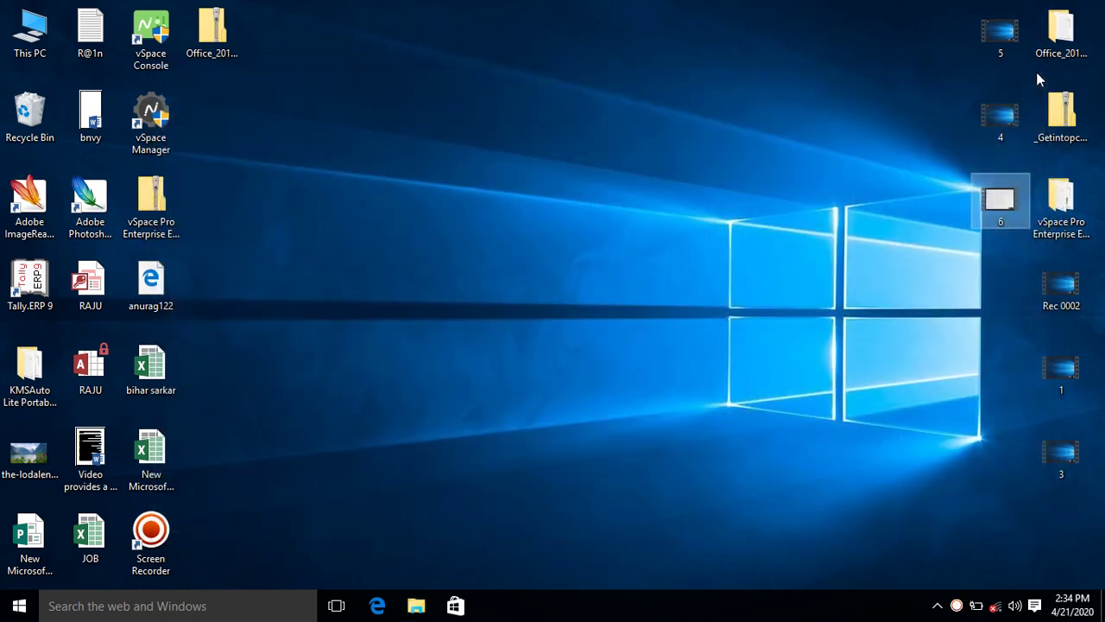
# Launch Settings from the Start menu, view the System display page, and close Settings.
pyautogui.click(7, 613)
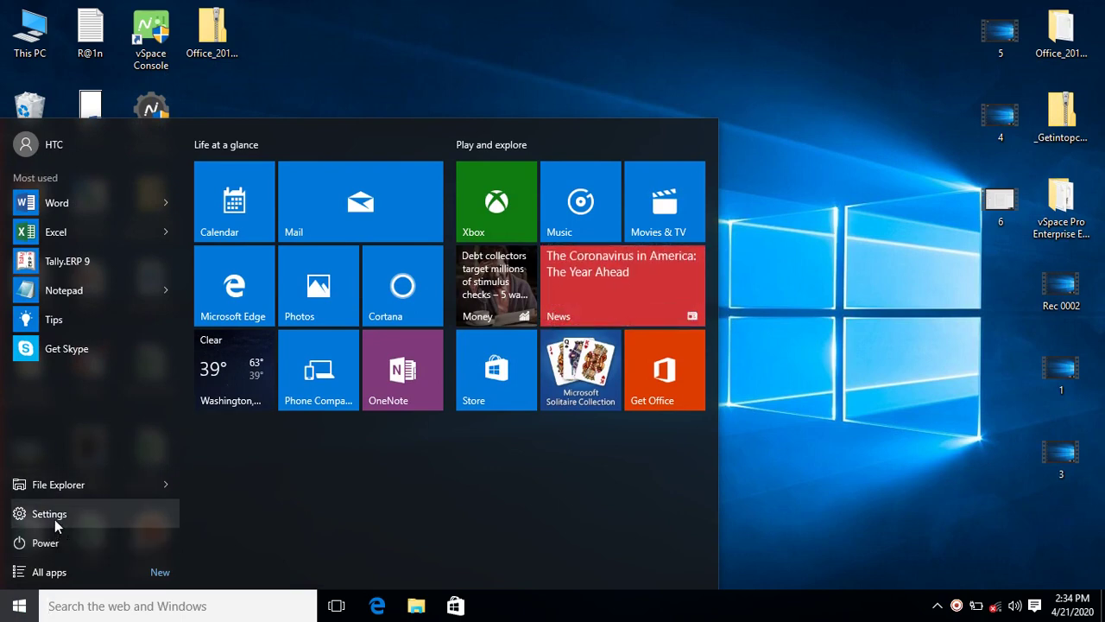
pyautogui.click(54, 519)
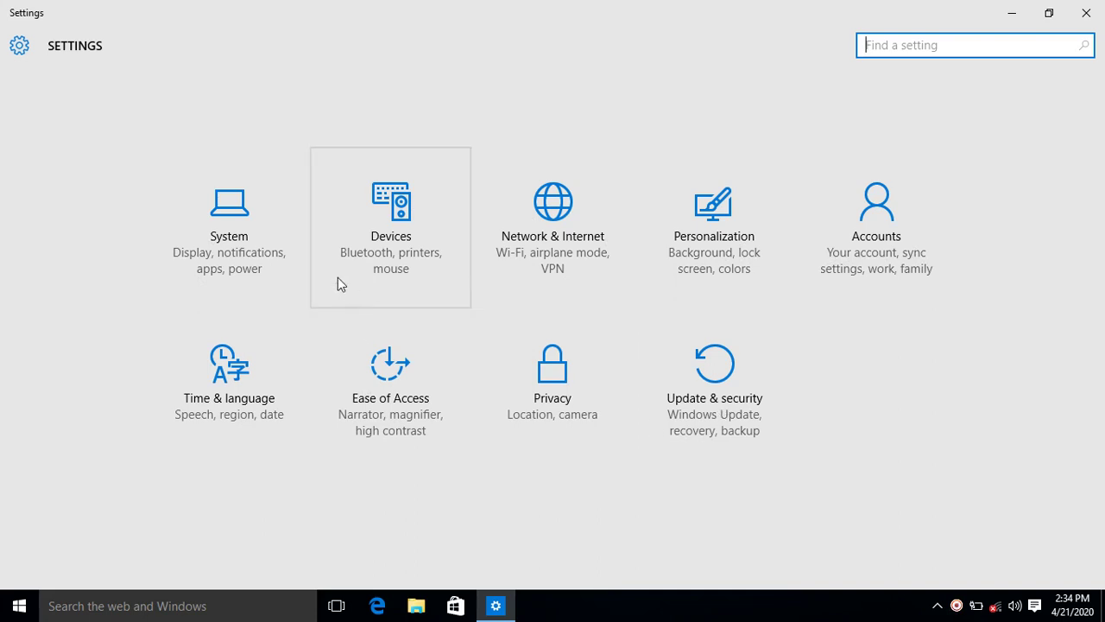
pyautogui.click(229, 237)
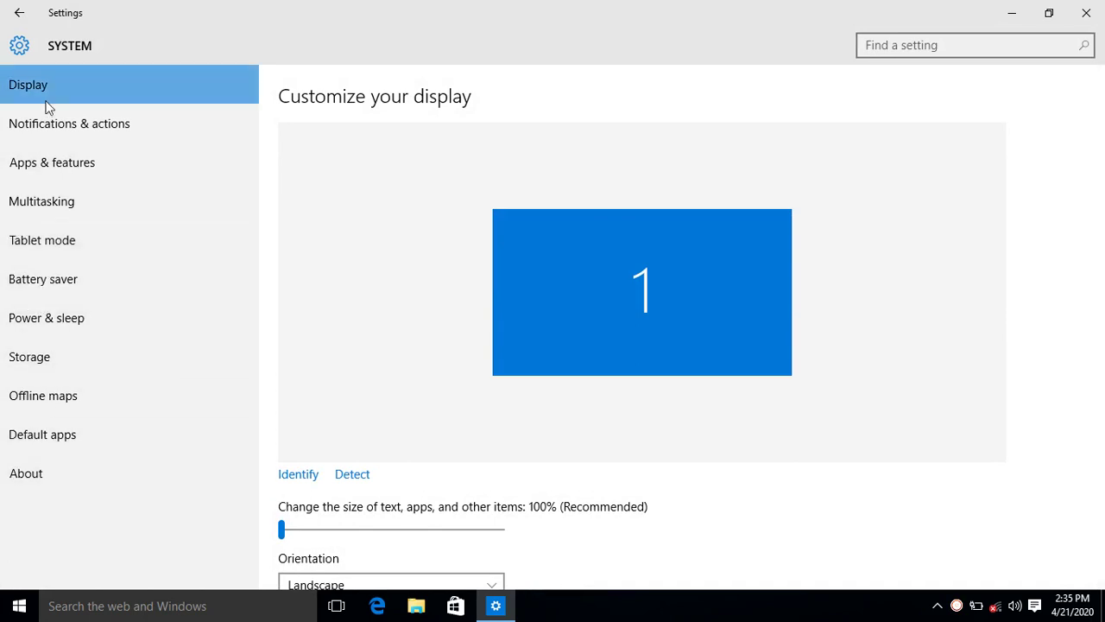
pyautogui.click(20, 17)
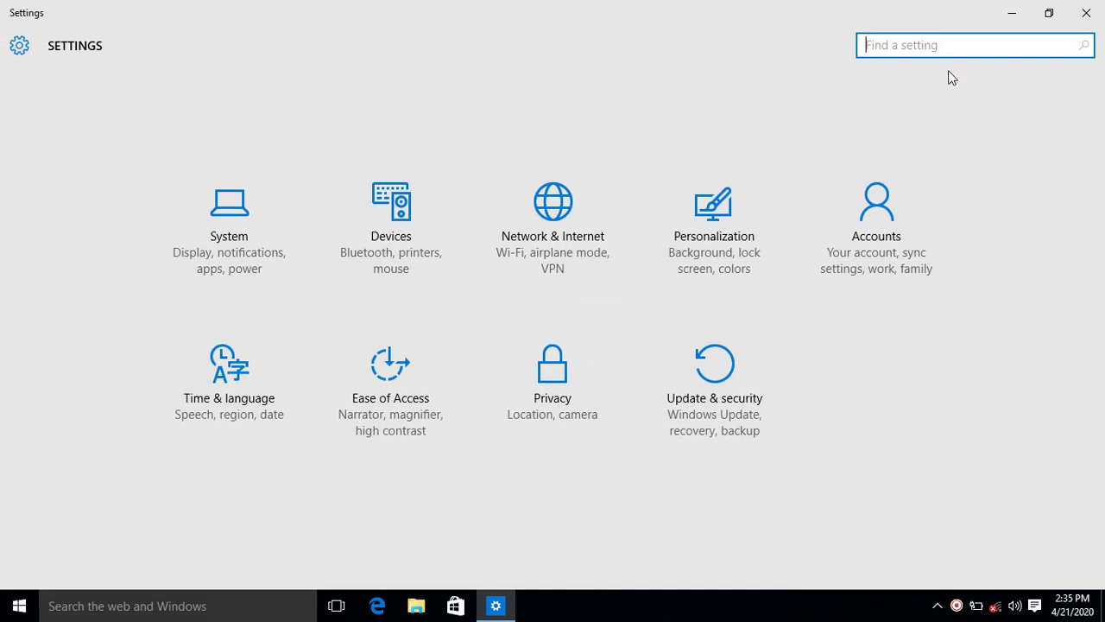
pyautogui.click(1086, 13)
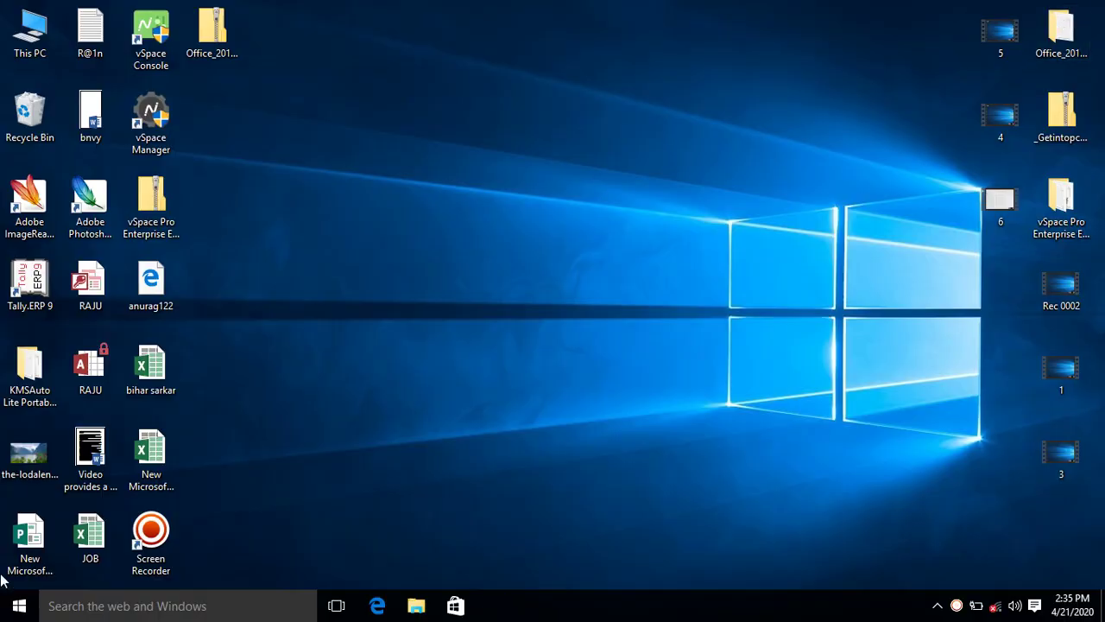
# Show the power options in the Start menu and dismiss them without choosing one.
pyautogui.click(17, 604)
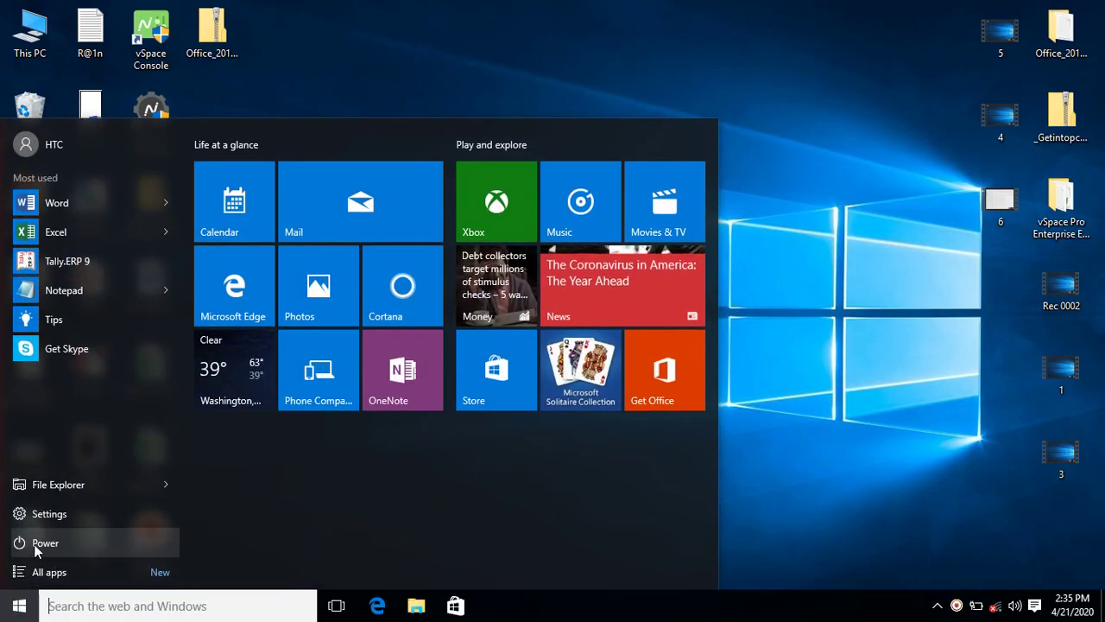
pyautogui.click(114, 549)
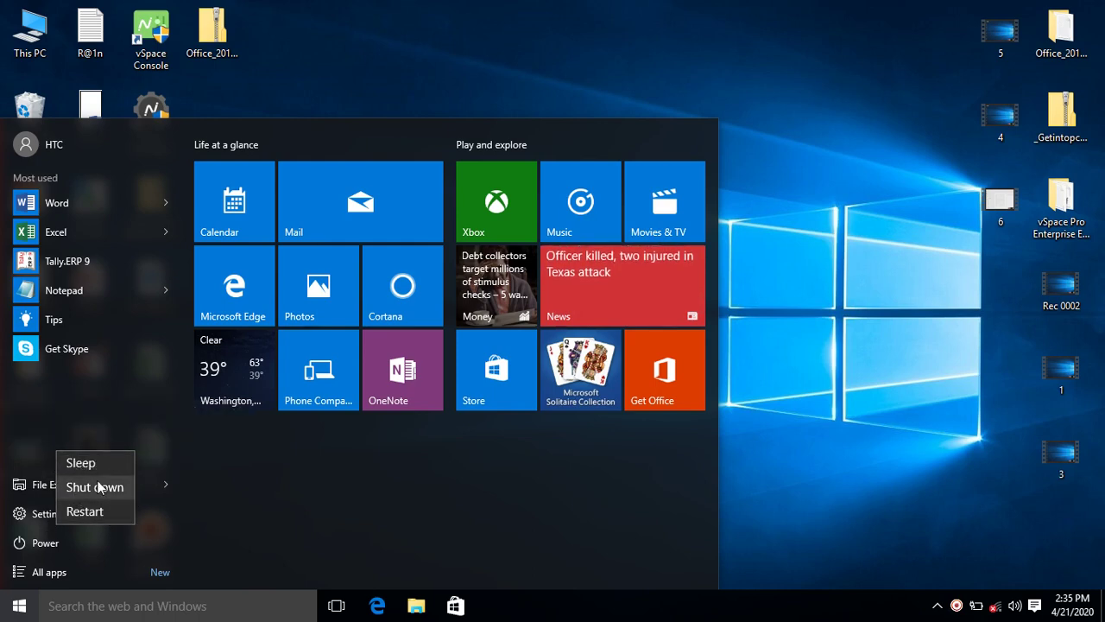
pyautogui.click(85, 411)
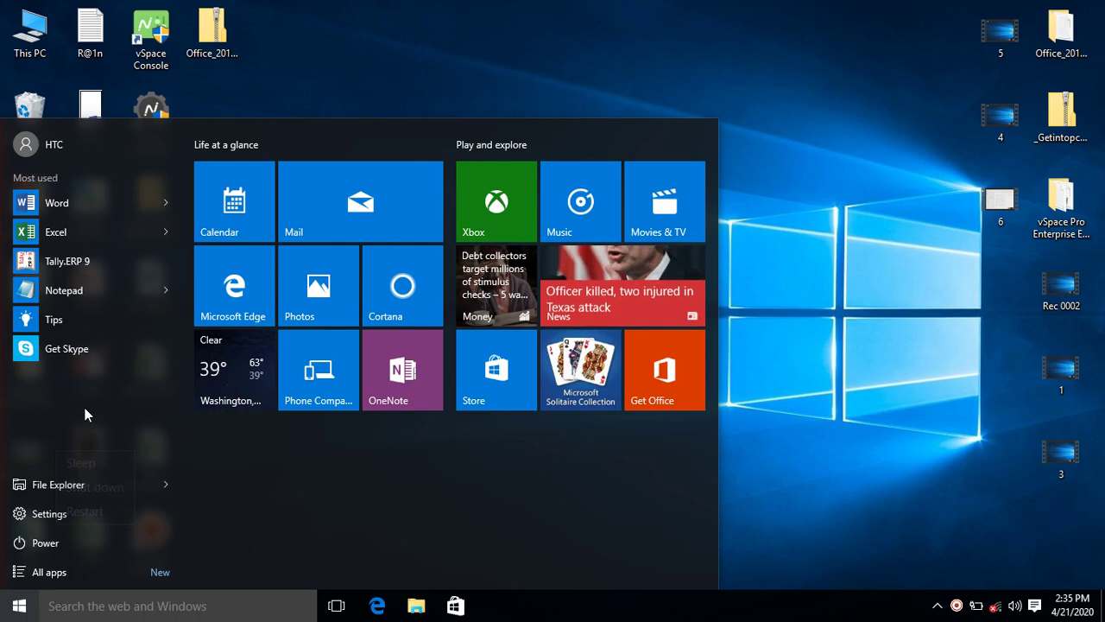
# Look through the full list of installed apps and launch 3D Builder from it.
pyautogui.click(48, 574)
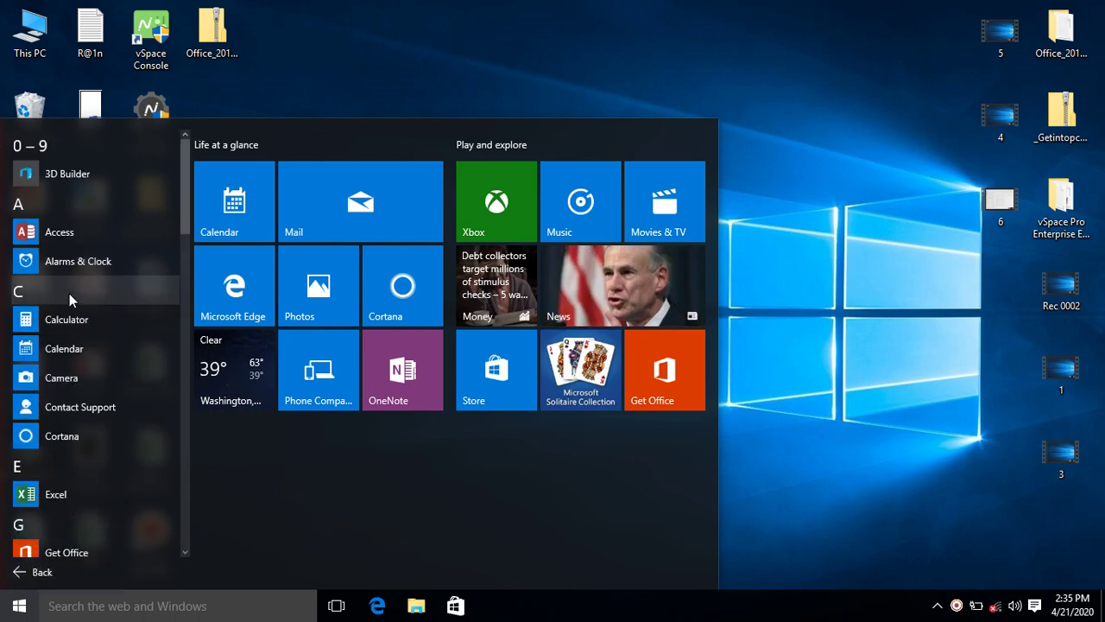
pyautogui.scroll(-6, 71, 314)
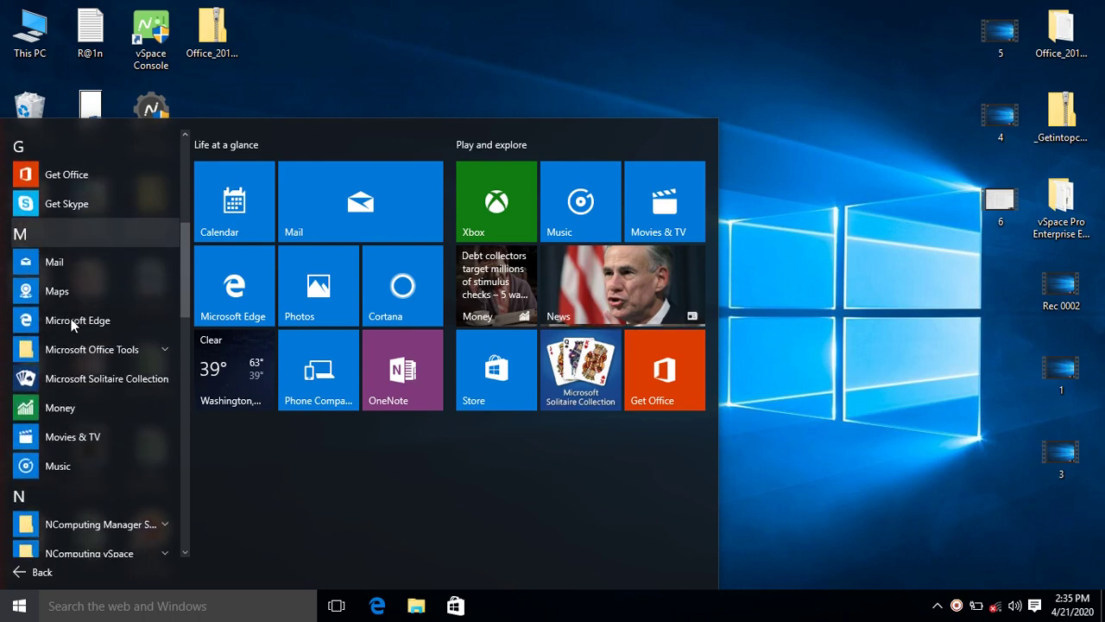
pyautogui.scroll(-10, 71, 319)
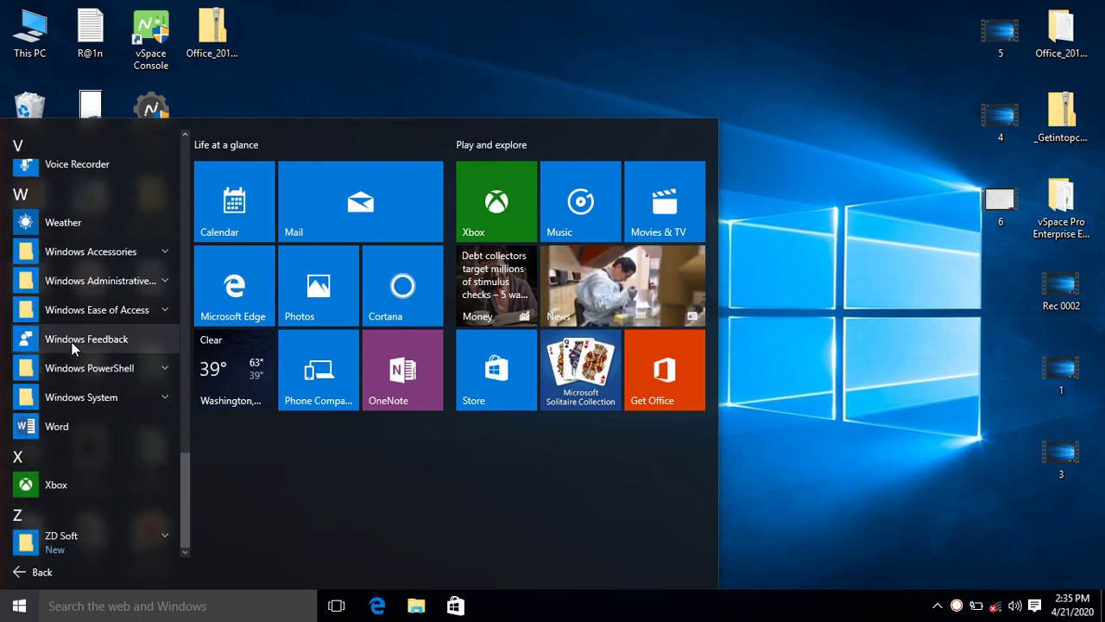
pyautogui.scroll(16, 76, 396)
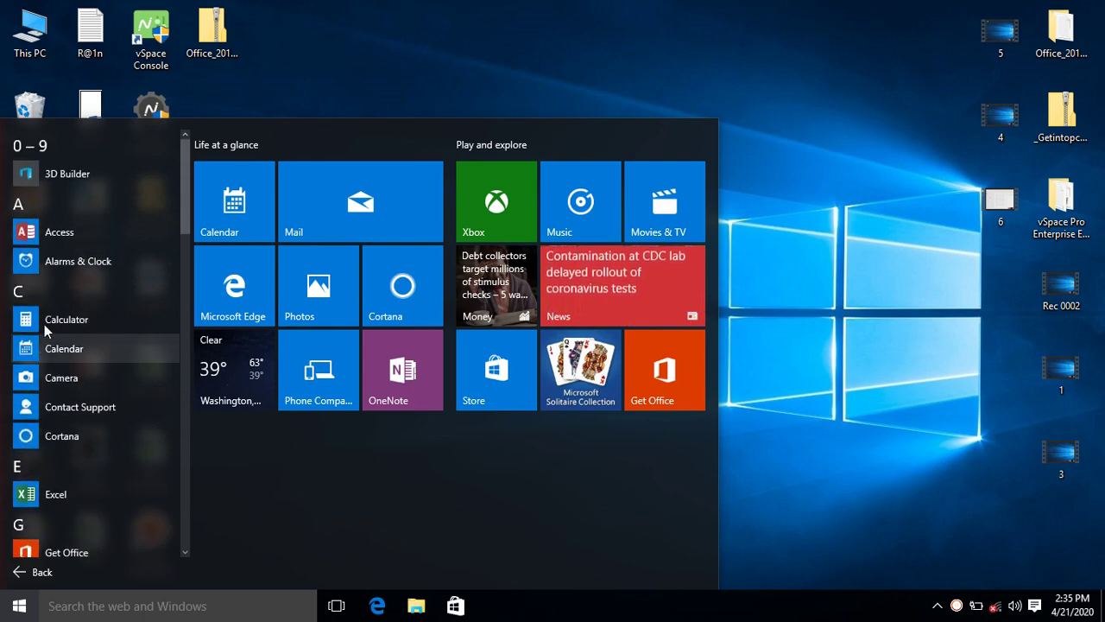
pyautogui.click(62, 178)
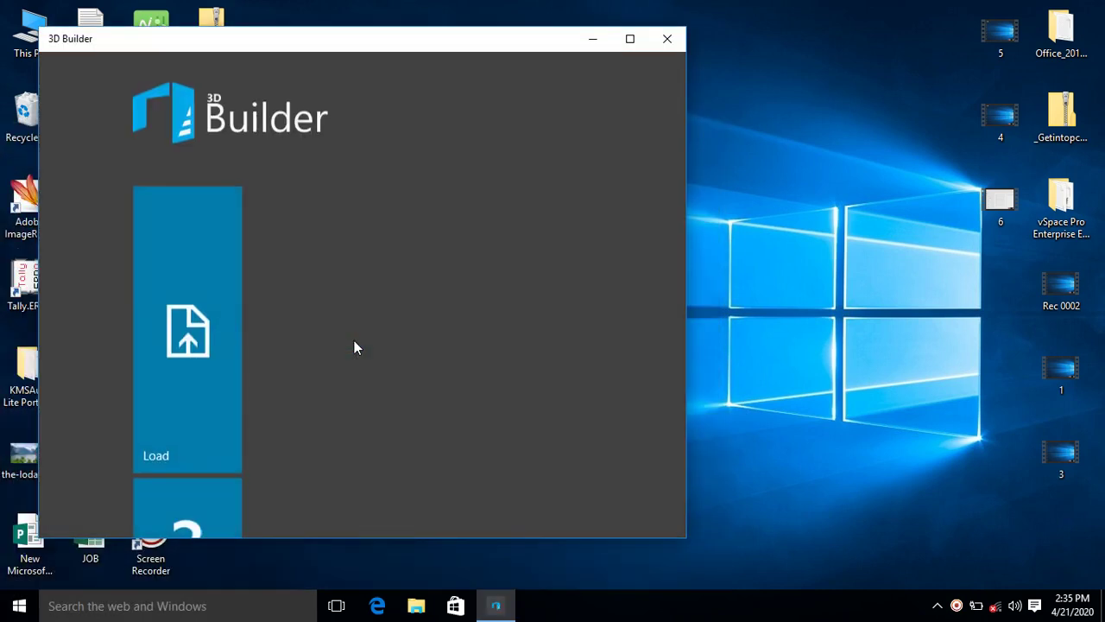
# Load the sample model with four coloured tiles, cancel its 3D printing order, and close 3D Builder.
pyautogui.scroll(-2, 352, 345)
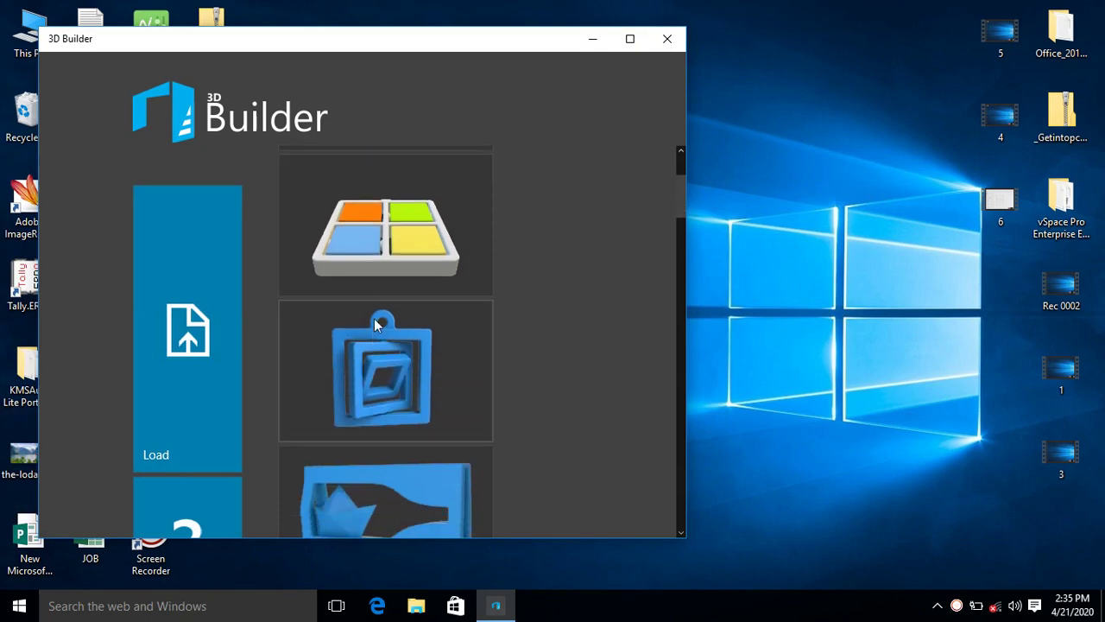
pyautogui.click(374, 292)
pyautogui.scroll(2, 374, 296)
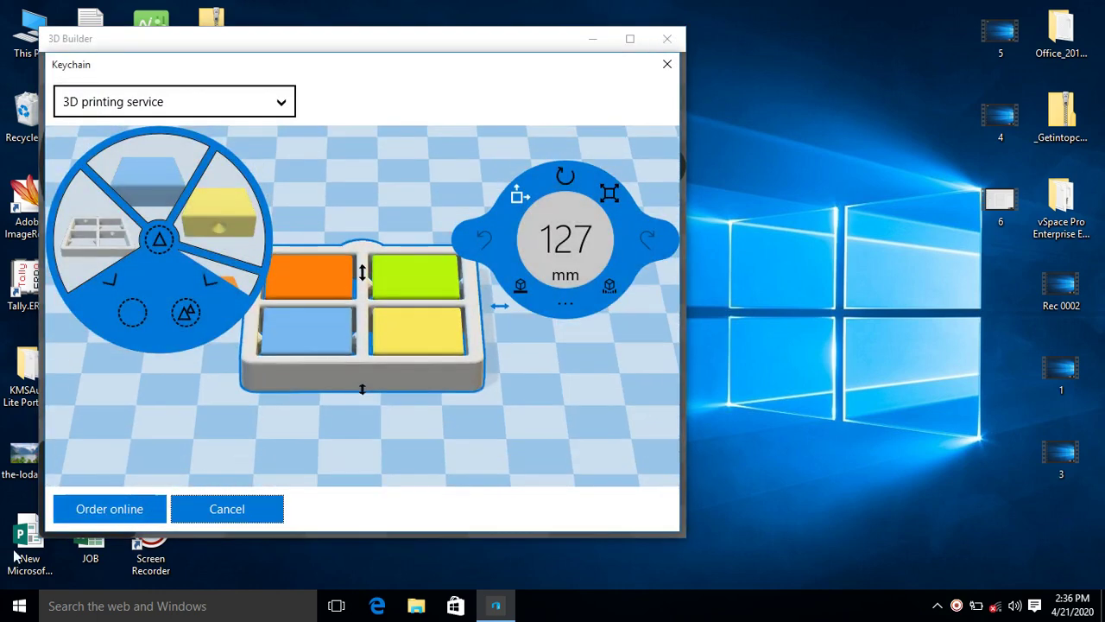
pyautogui.click(208, 511)
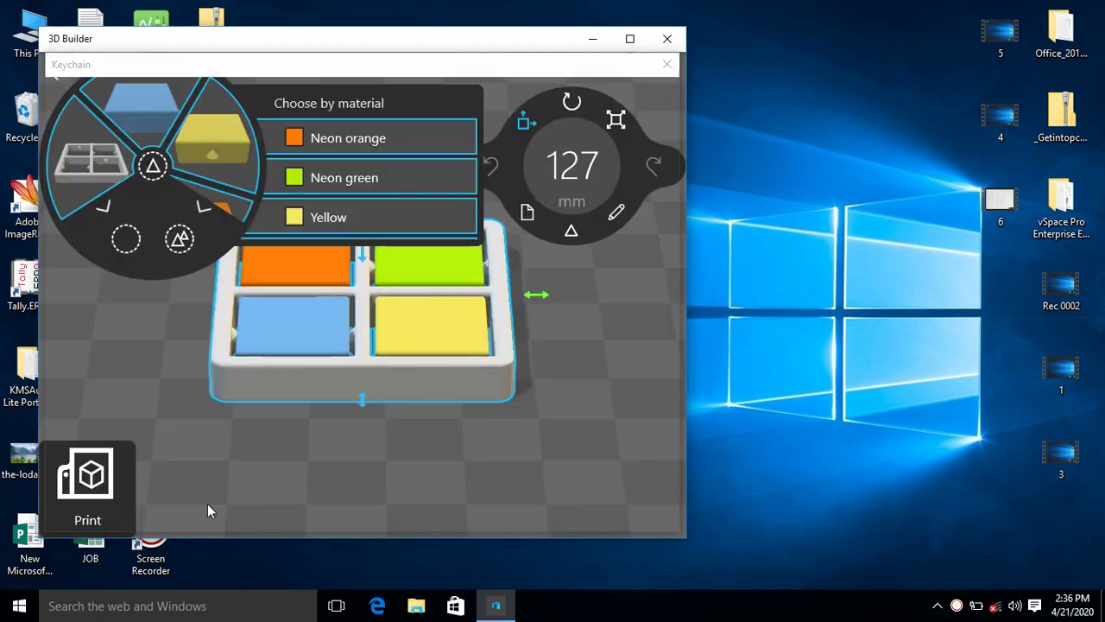
pyautogui.click(669, 40)
# Review the full list of installed apps in the Start menu from start to end and return to the main view.
pyautogui.click(19, 605)
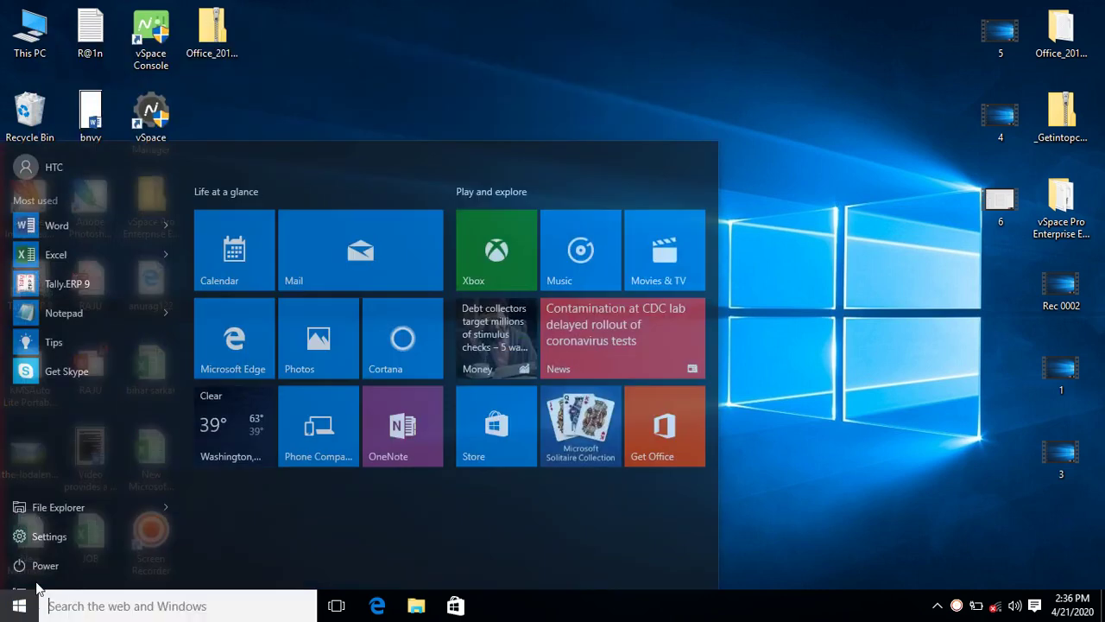
pyautogui.click(59, 570)
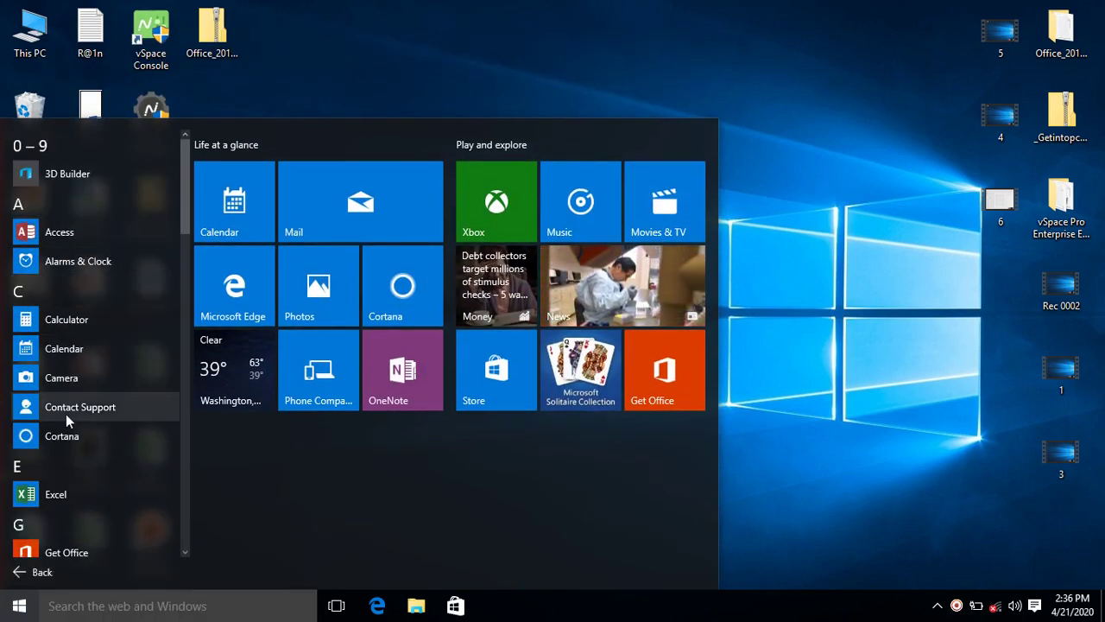
pyautogui.scroll(-4, 70, 436)
pyautogui.scroll(-10, 70, 435)
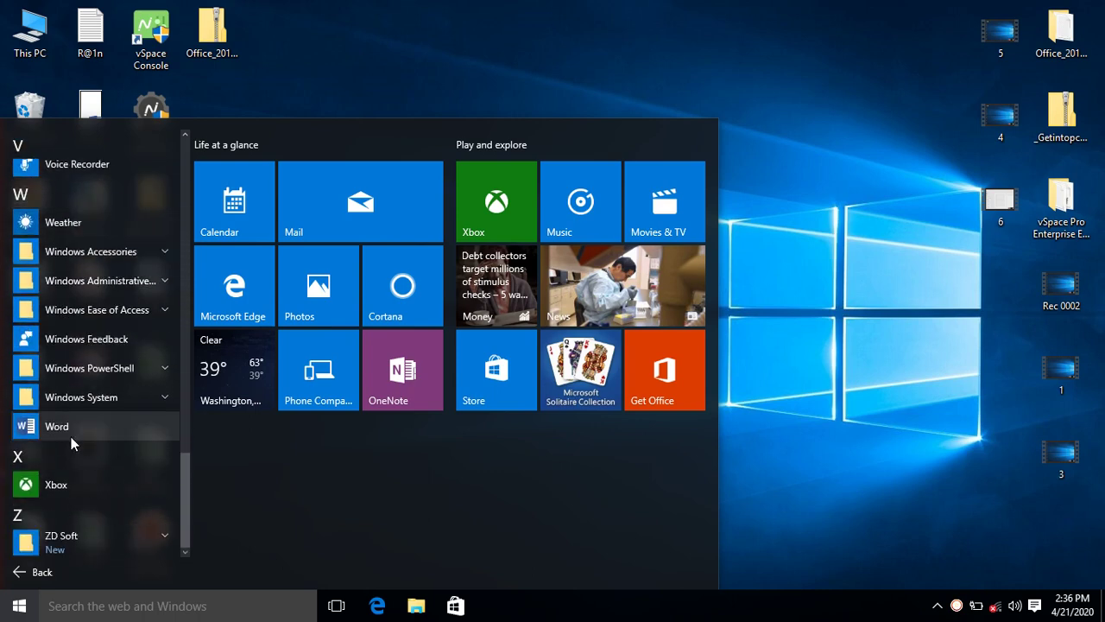
pyautogui.scroll(10, 71, 437)
pyautogui.scroll(5, 75, 439)
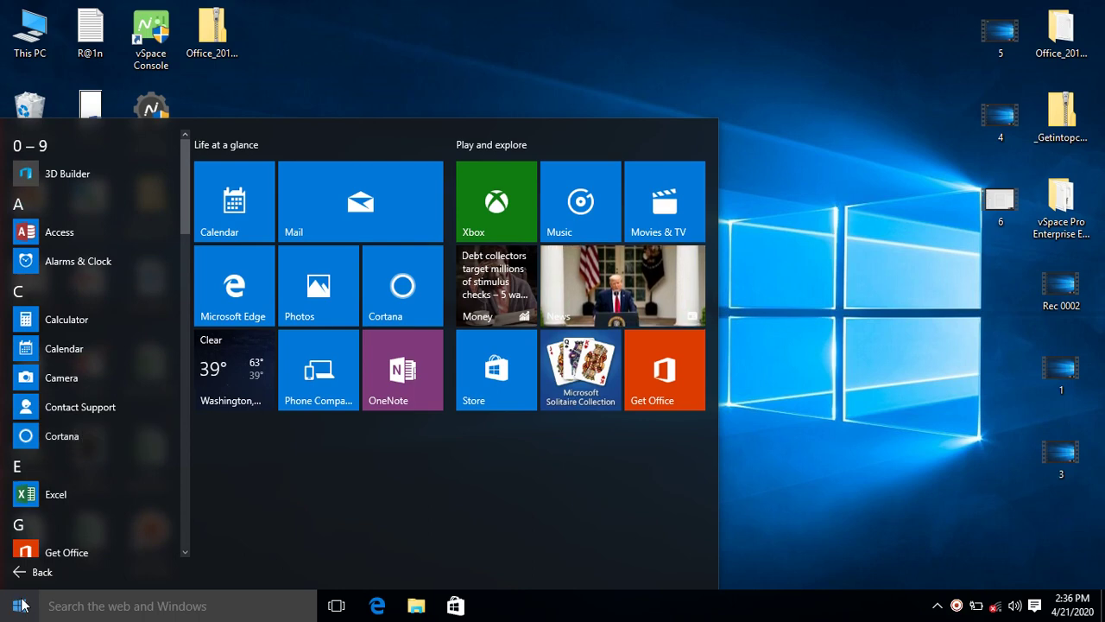
pyautogui.click(30, 569)
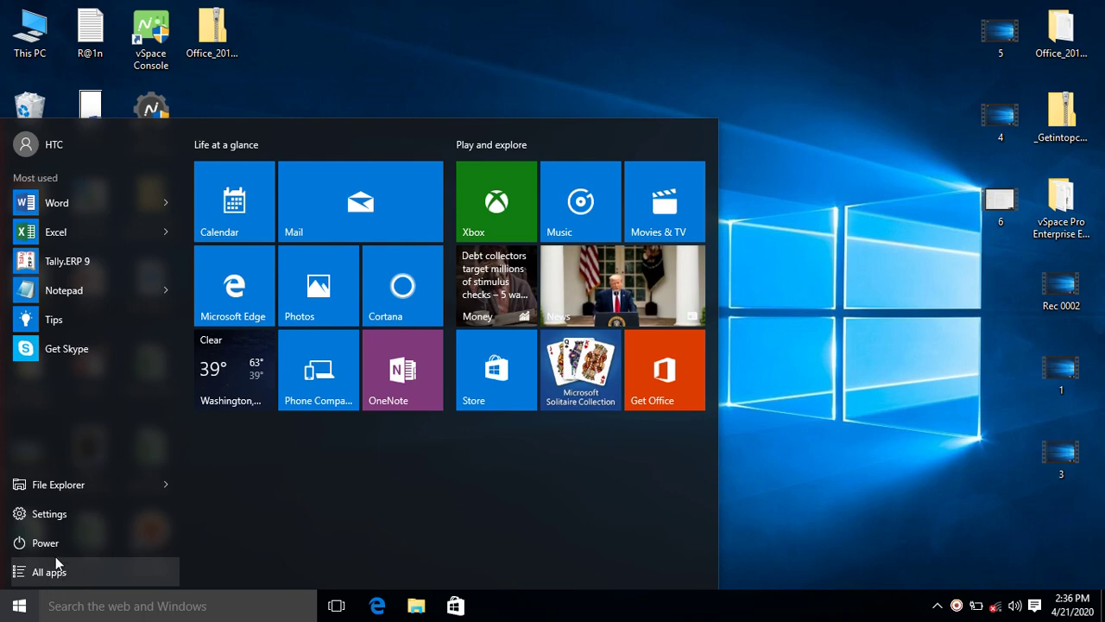
# Close the Start menu, reopen it, and dismiss it again to return to the desktop.
pyautogui.click(819, 355)
pyautogui.press('super')
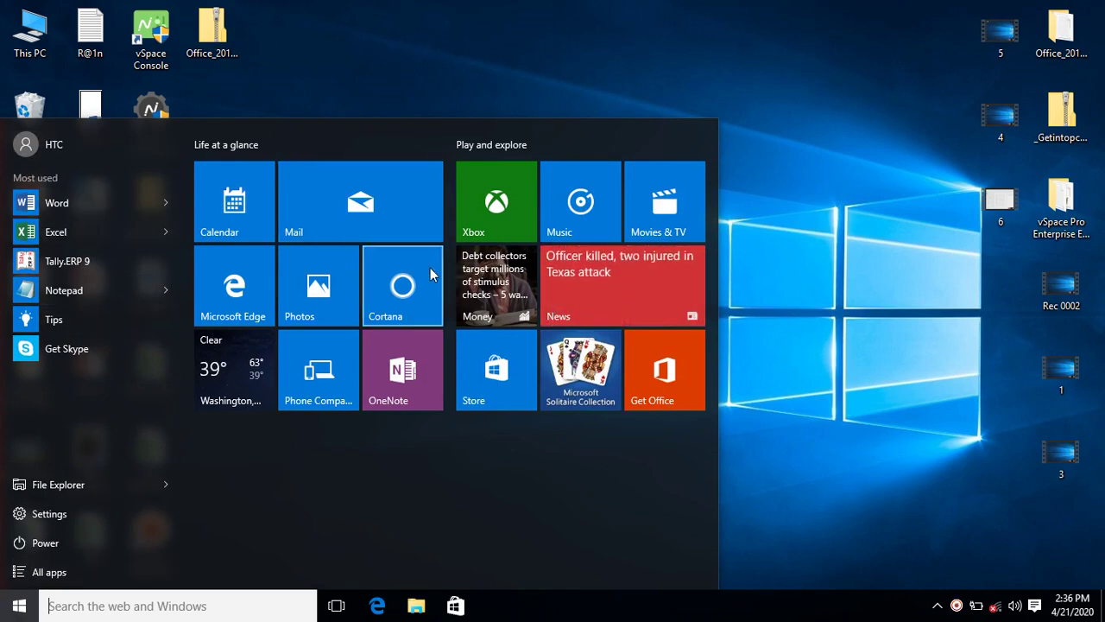
pyautogui.click(495, 7)
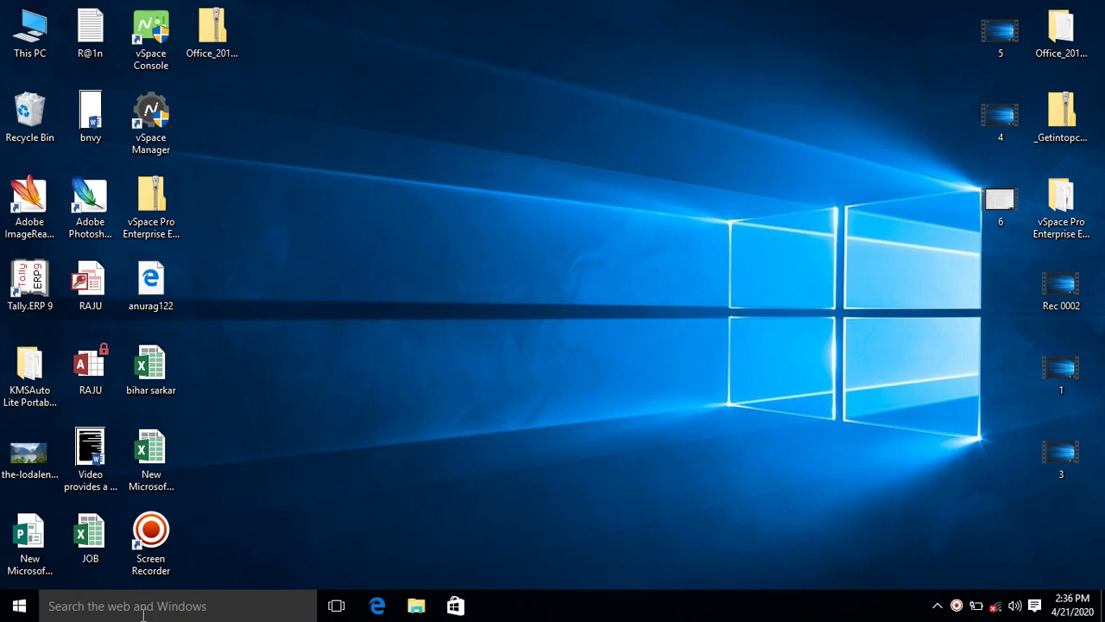
# Search Windows for "notepad", launch Notepad from the search, and close its empty window.
pyautogui.click(103, 606)
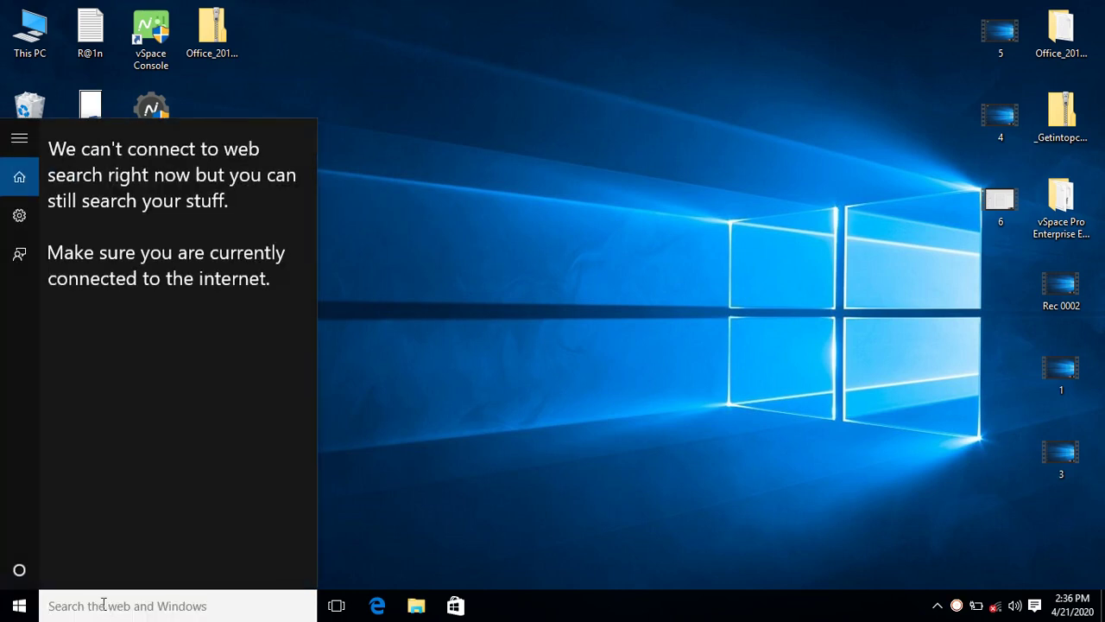
pyautogui.write('note')
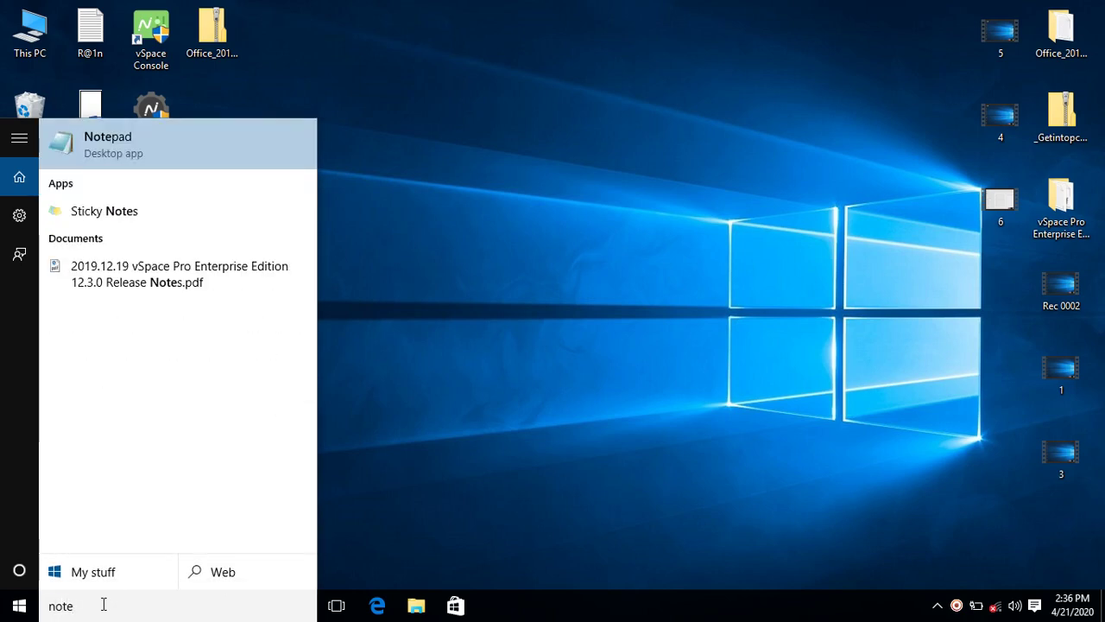
pyautogui.write('pad')
pyautogui.press('Return')
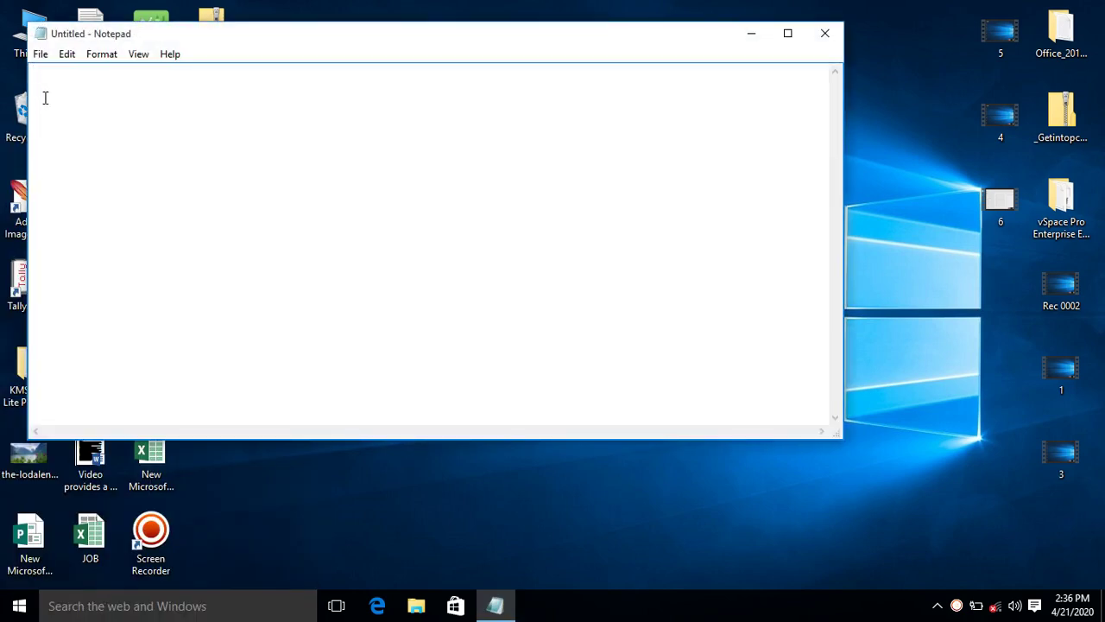
pyautogui.click(825, 35)
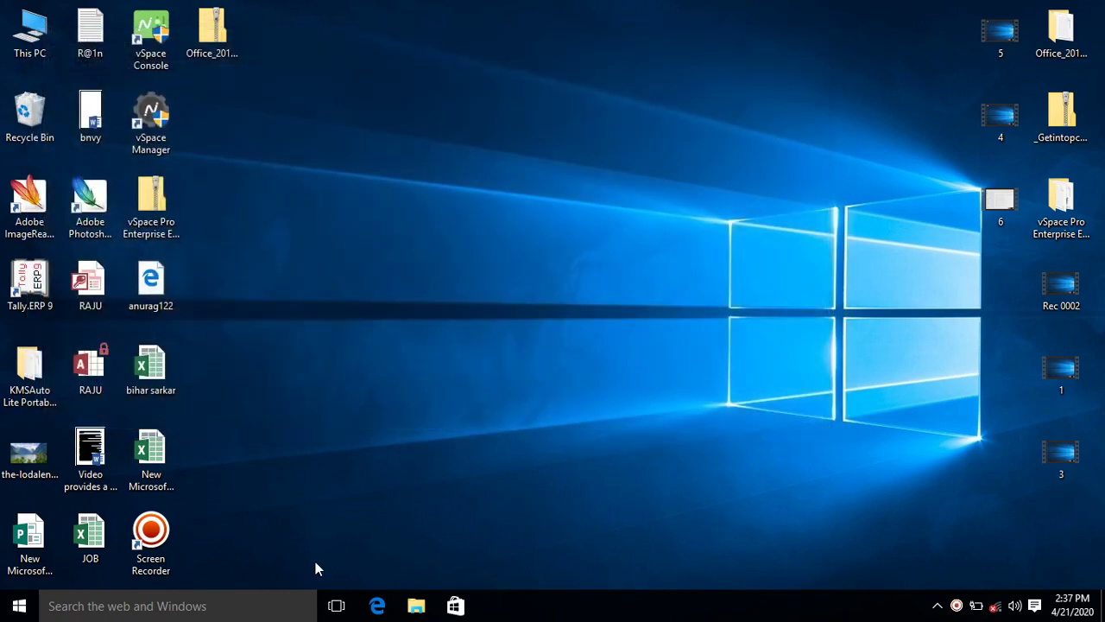
# Open Task View to show the virtual desktop option, close it, and repeat before returning to the desktop.
pyautogui.click(336, 607)
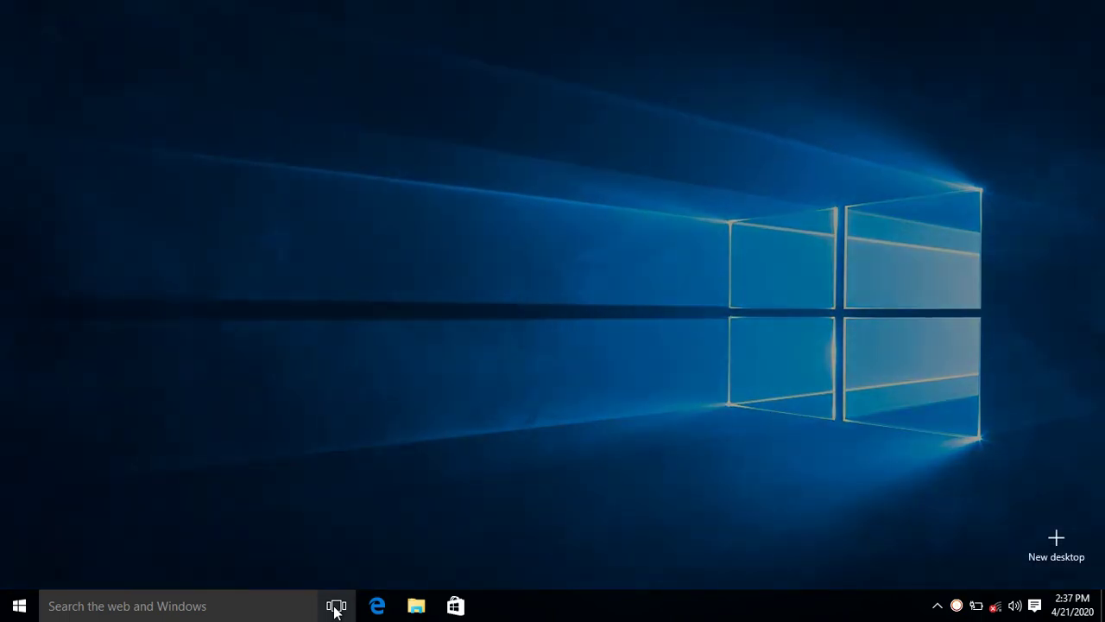
pyautogui.click(335, 607)
pyautogui.click(336, 607)
pyautogui.click(336, 607)
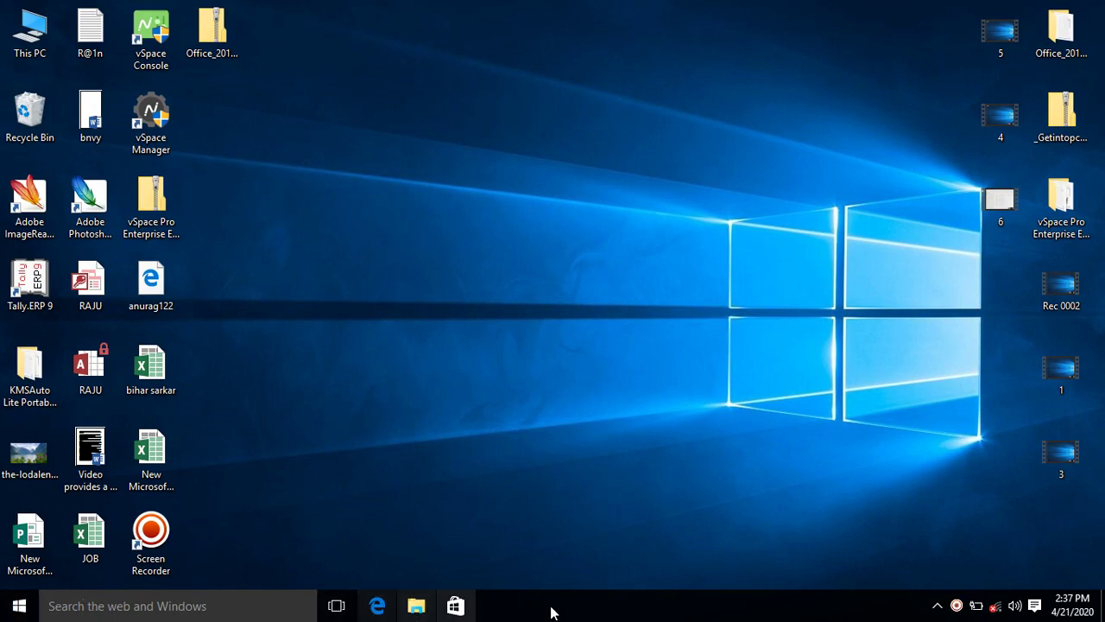
# Reveal the hidden notification area icons, view the vSpace Server icon's options, and dismiss them.
pyautogui.click(937, 606)
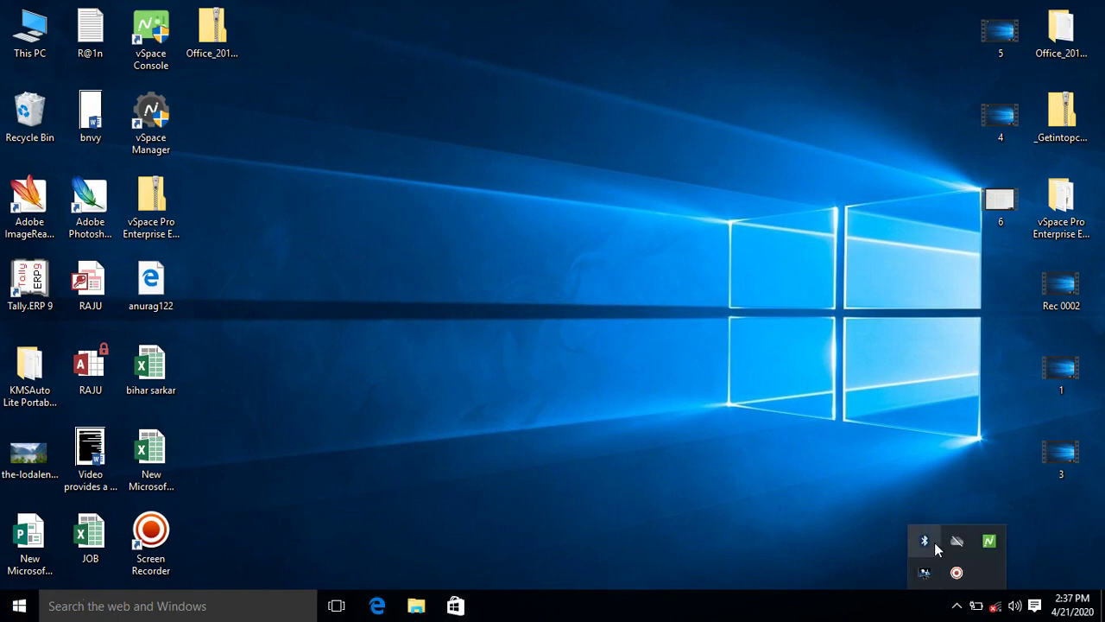
pyautogui.rightClick(989, 546)
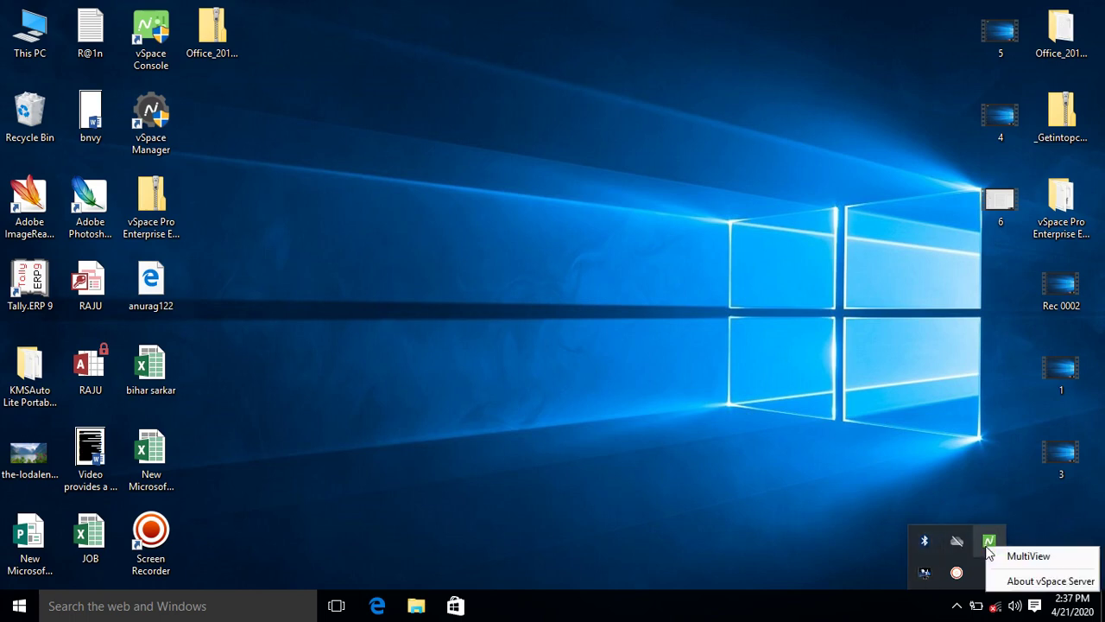
pyautogui.click(595, 452)
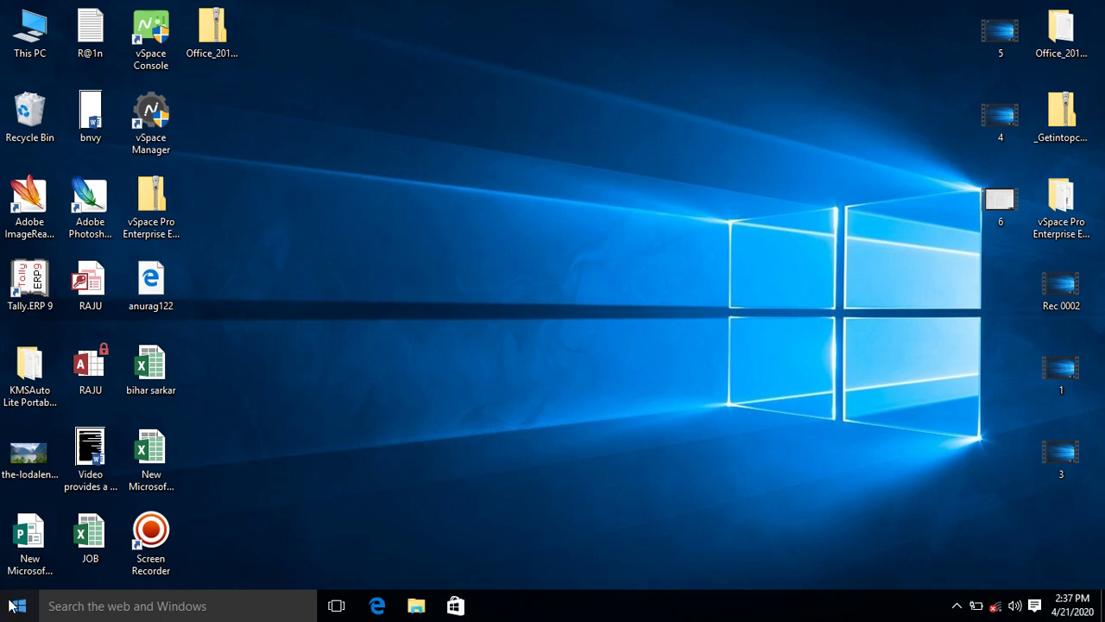
# Display the taskbar's options and examine the toolbars that can be added to it.
pyautogui.rightClick(661, 611)
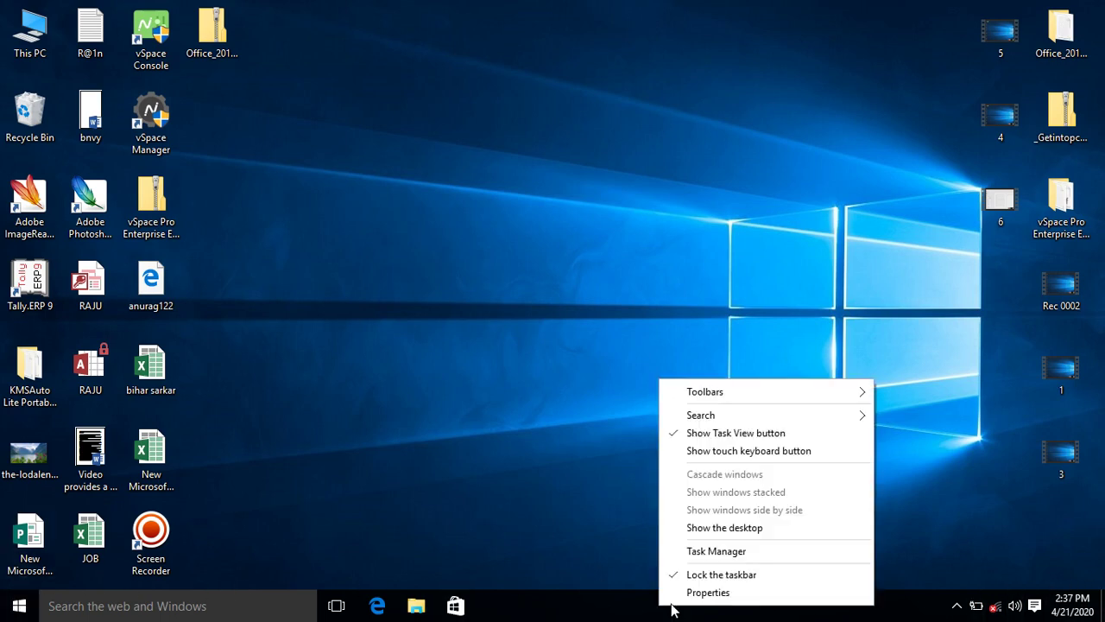
pyautogui.moveTo(719, 400)
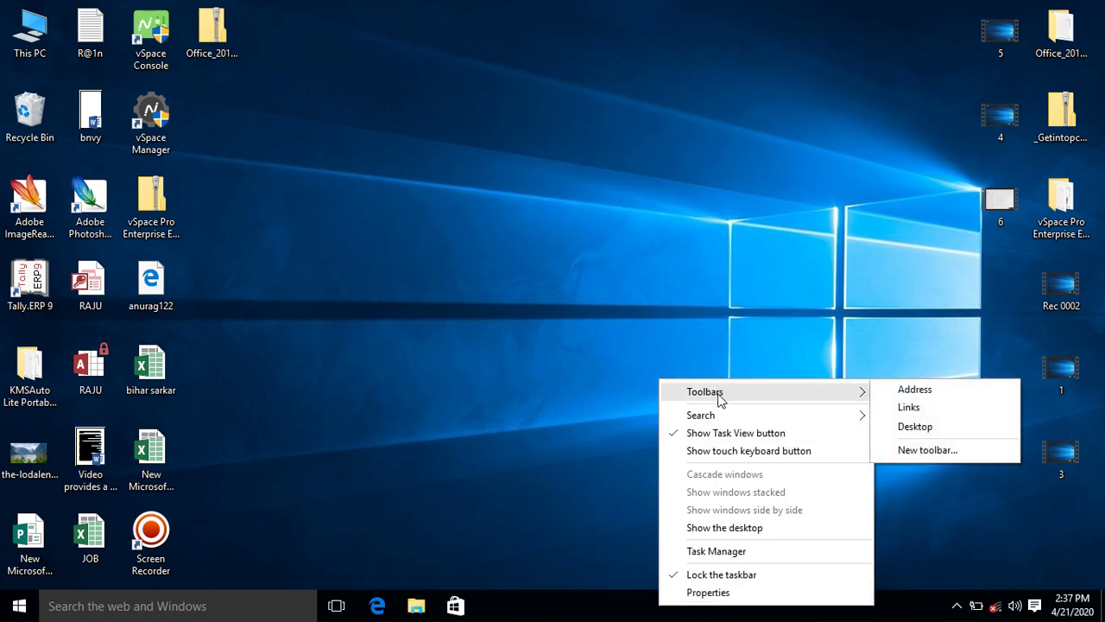
pyautogui.click(905, 391)
# Open the Taskbar and Start Menu Properties, move the dialog toward the screen's centre to view its settings, and close it.
pyautogui.rightClick(607, 615)
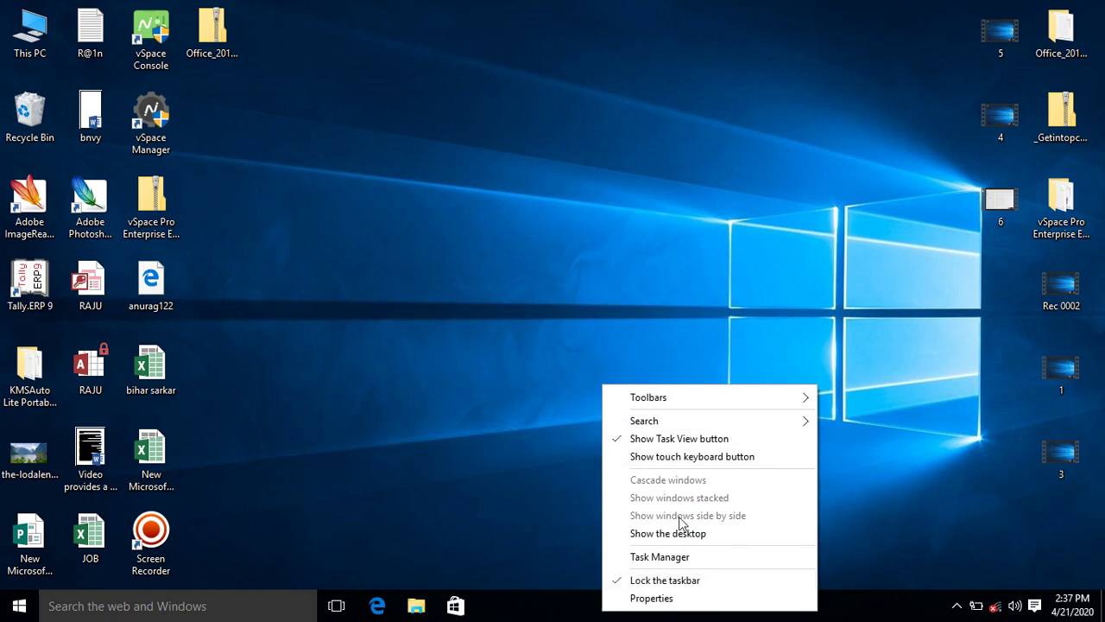
pyautogui.click(672, 602)
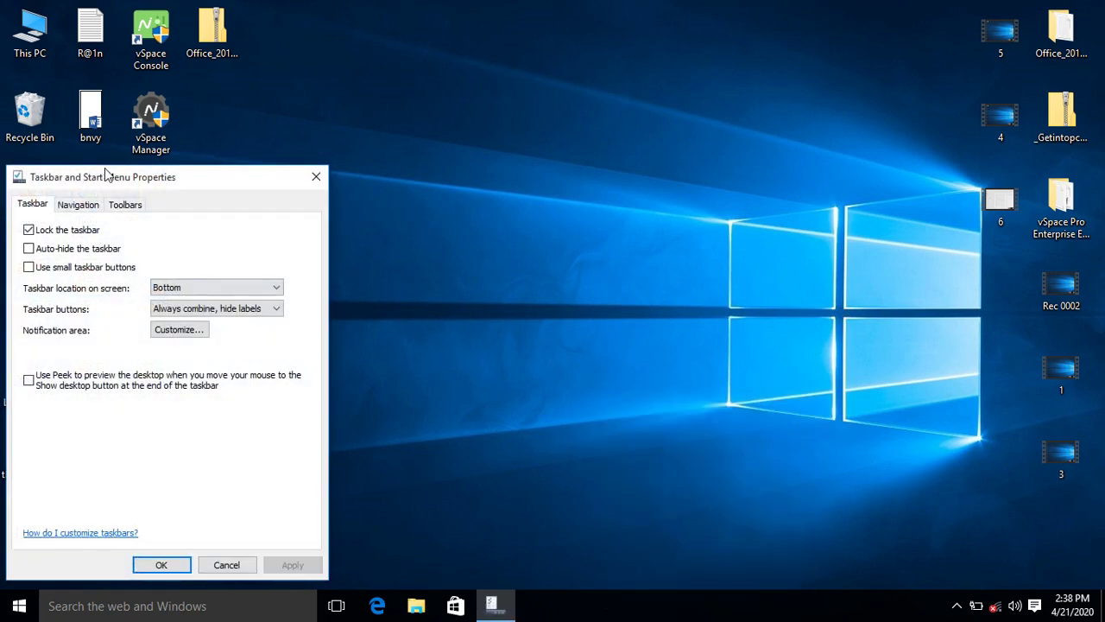
pyautogui.moveTo(153, 179); pyautogui.dragTo(431, 69)
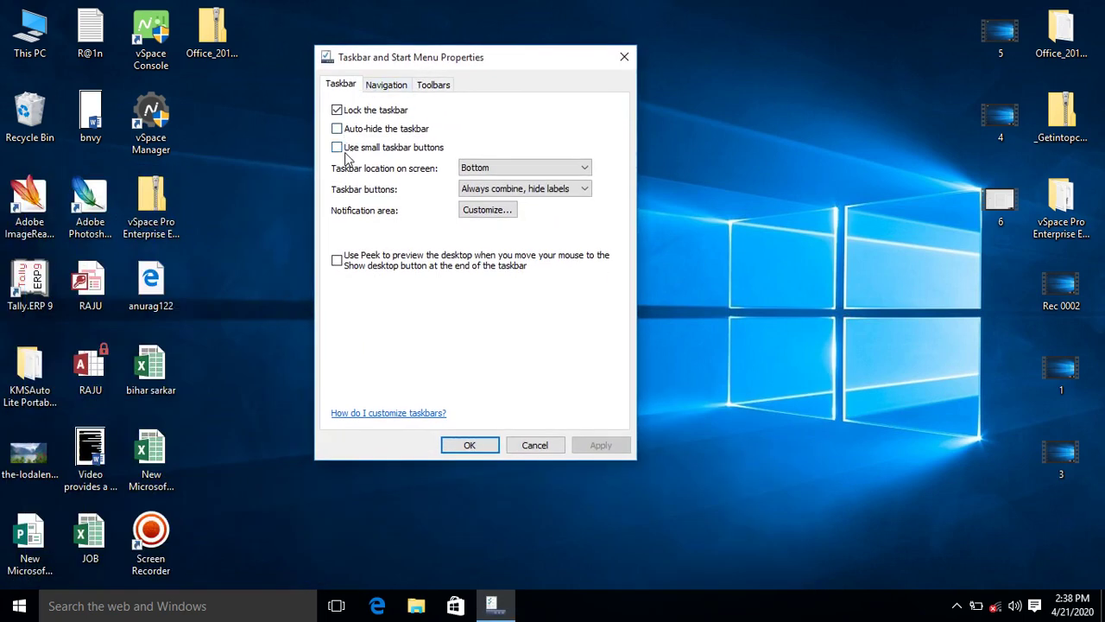
pyautogui.click(624, 57)
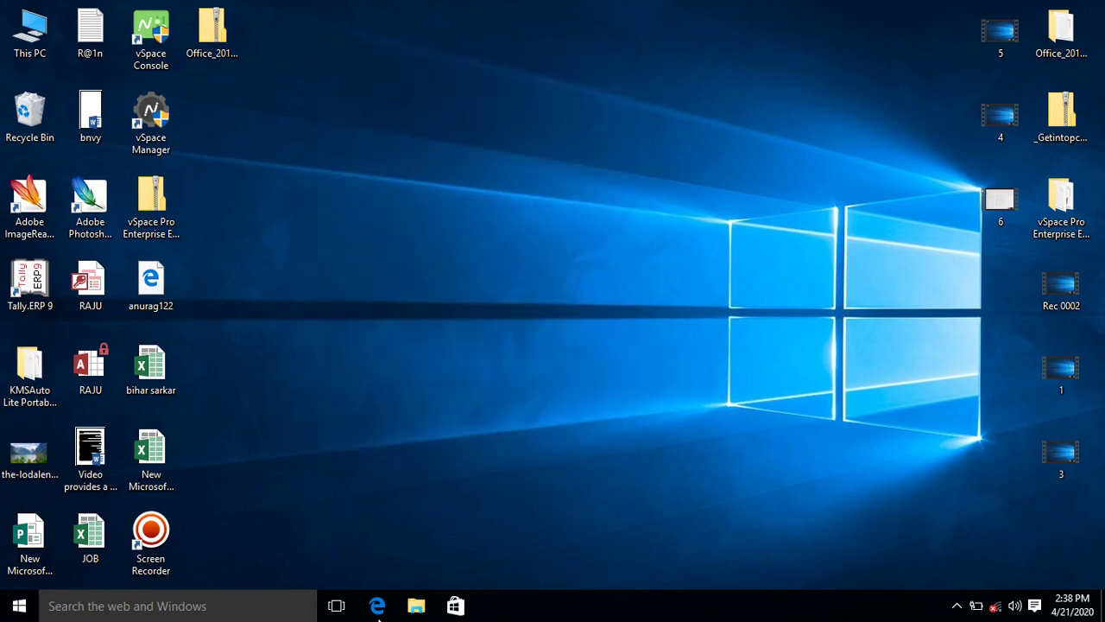
# Show the Windows search panel from the taskbar and dismiss it without searching.
pyautogui.click(128, 610)
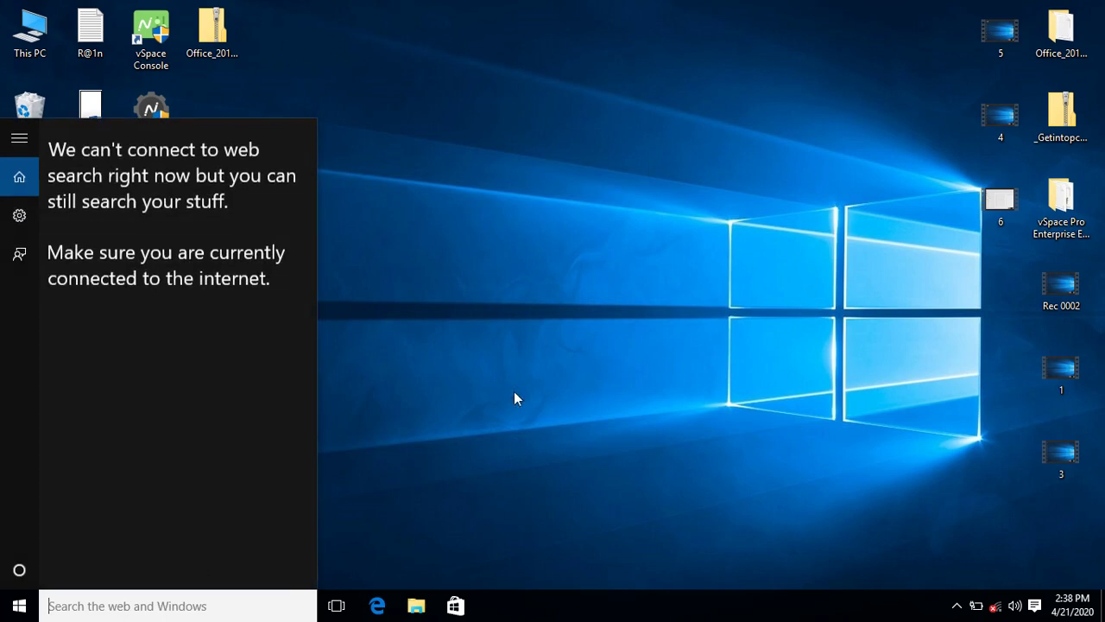
pyautogui.click(515, 397)
pyautogui.click(156, 615)
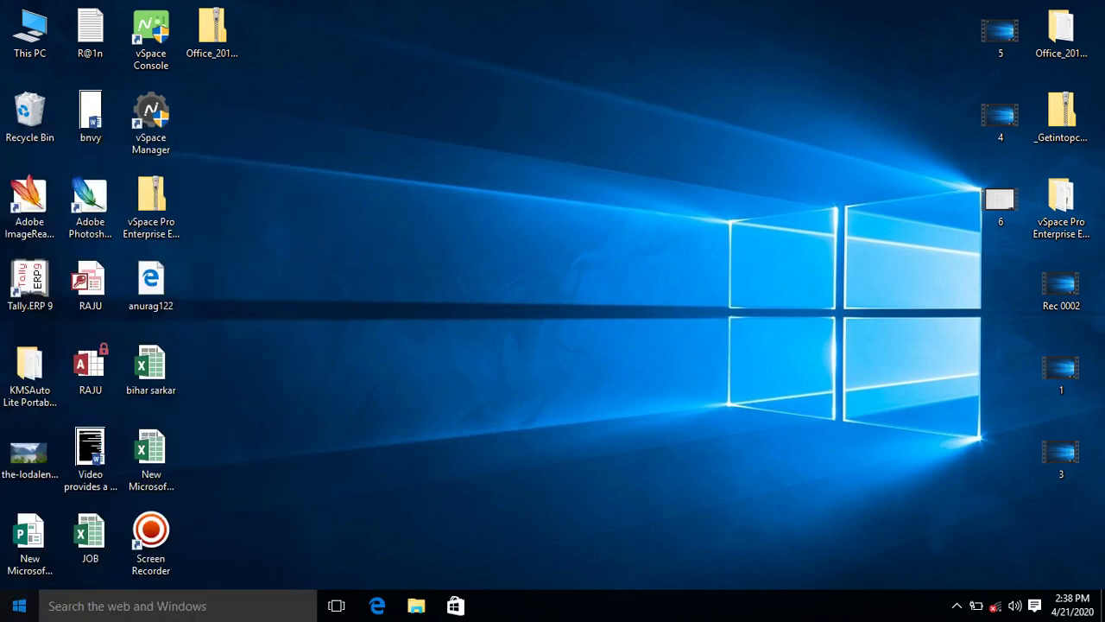
# Show the Start menu with its tiles twice, dismissing it each time to return to the desktop.
pyautogui.click(19, 606)
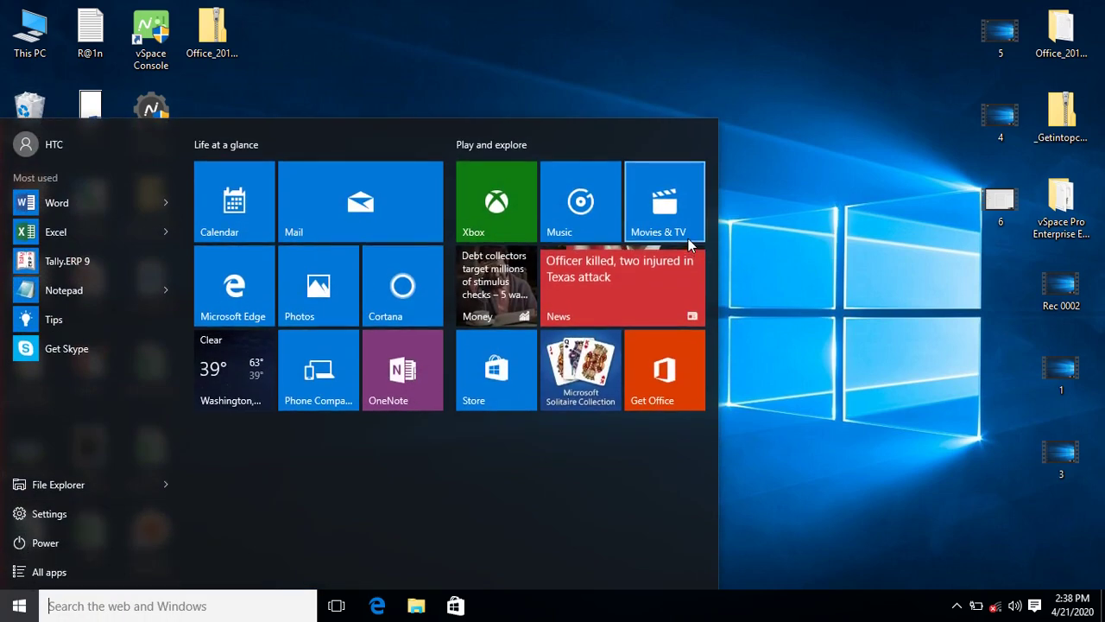
pyautogui.click(753, 280)
pyautogui.press('super')
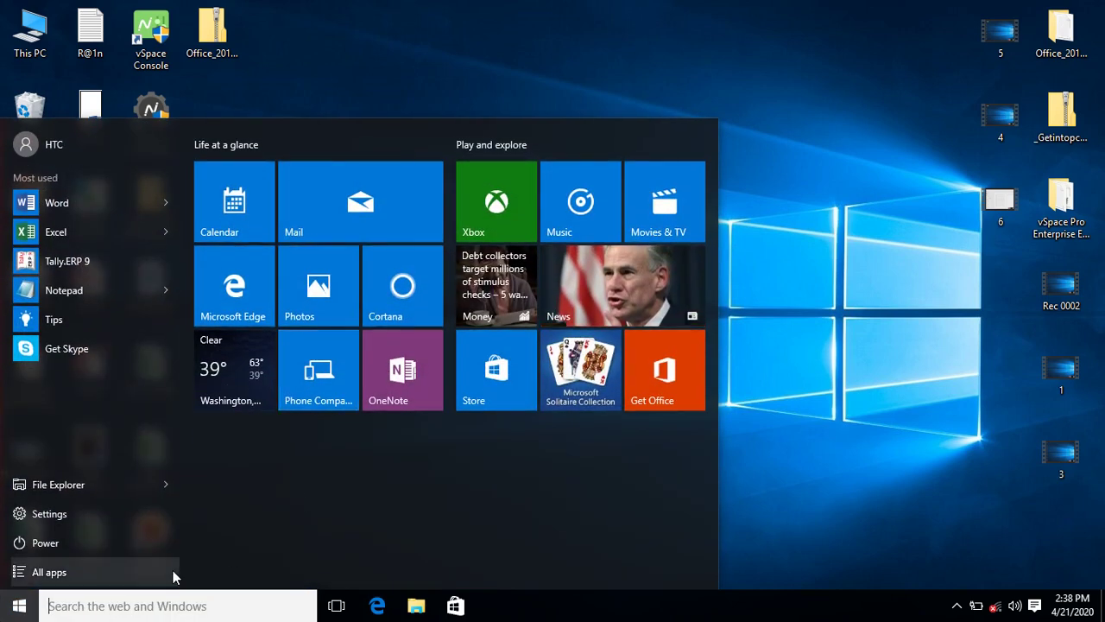
pyautogui.click(752, 335)
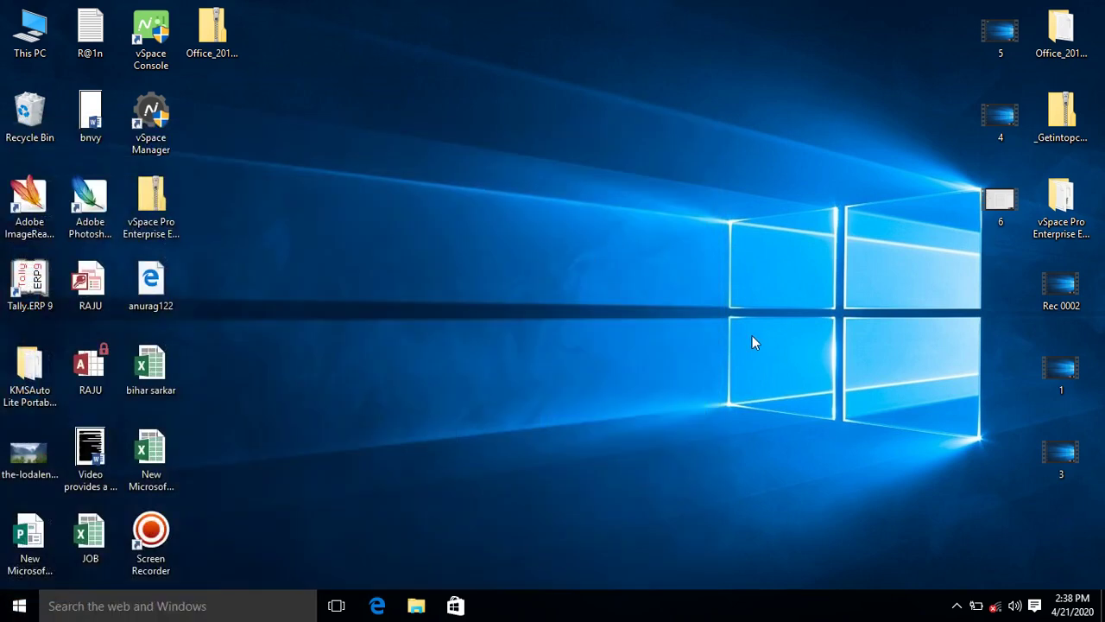
# Open This PC to view its folders and drives and close it, and show and dismiss the Run dialog.
pyautogui.doubleClick(40, 42)
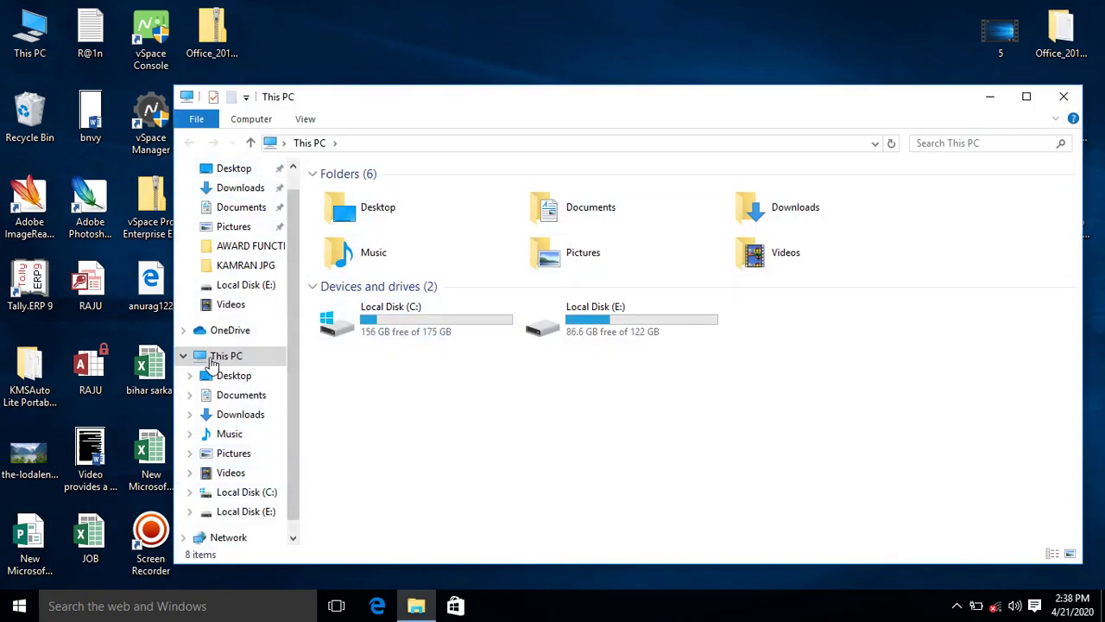
pyautogui.click(1058, 100)
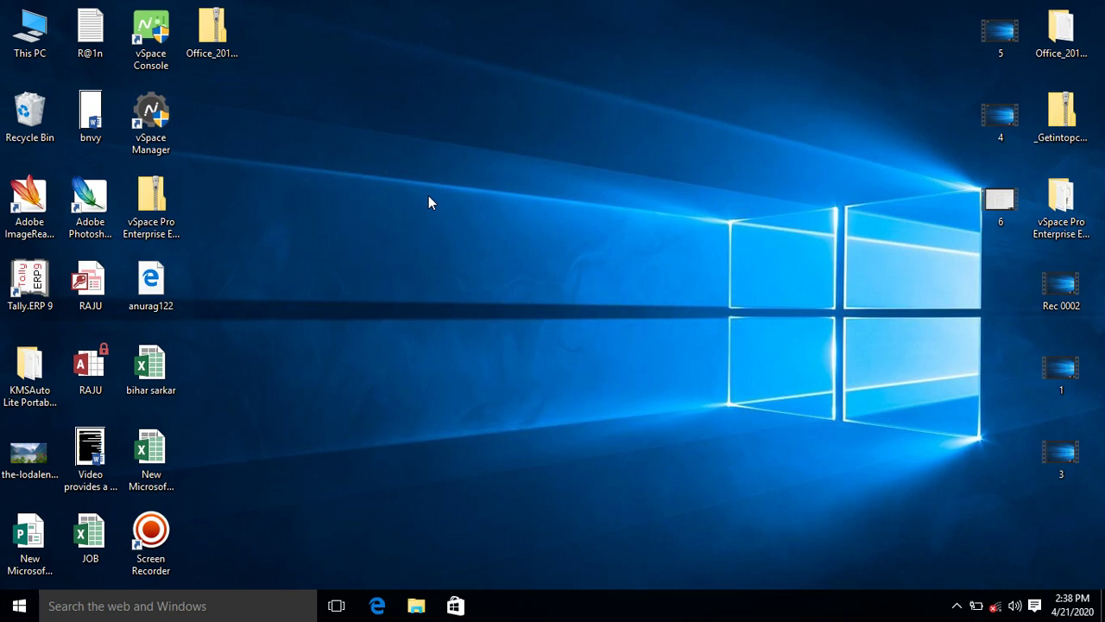
pyautogui.press('super+r')
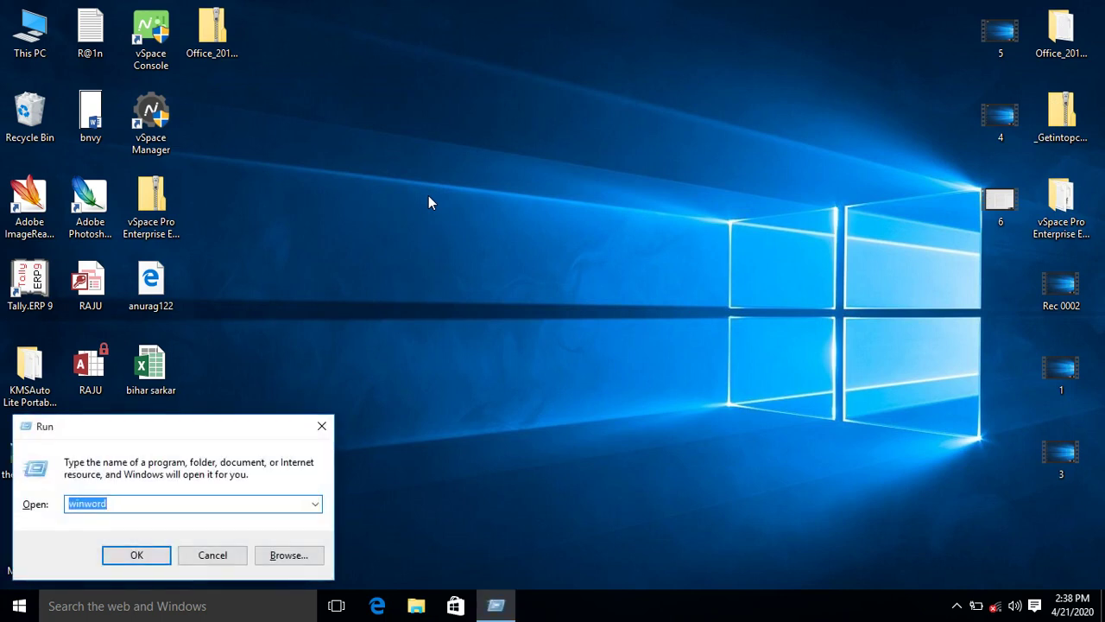
pyautogui.click(321, 426)
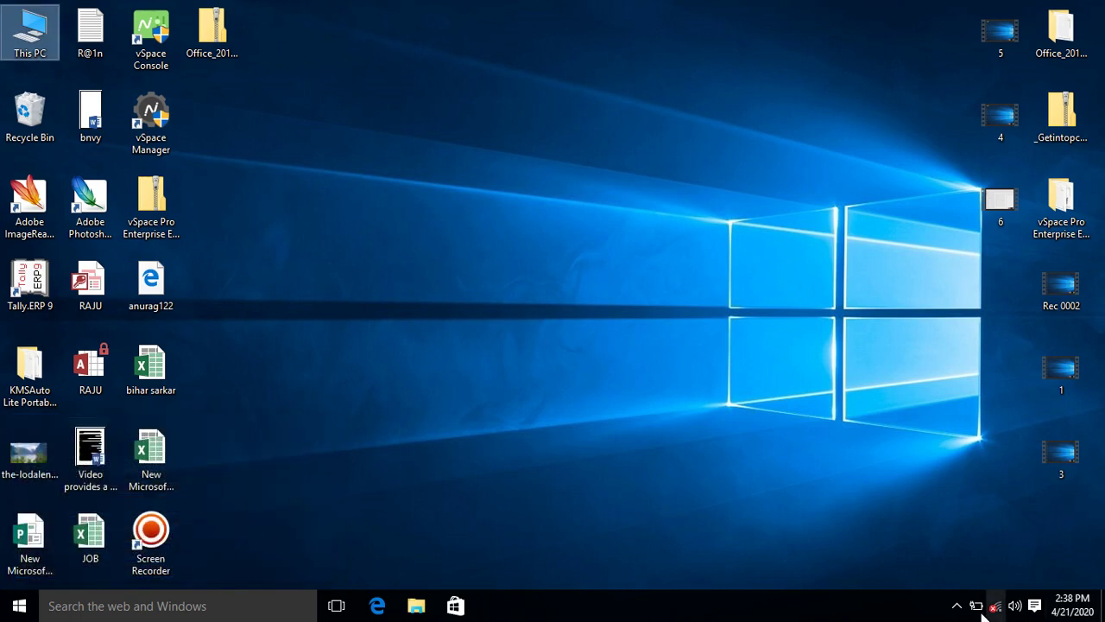
# Reveal the hidden notification area icons and bring up the screen recorder's control bar.
pyautogui.click(957, 605)
pyautogui.click(960, 582)
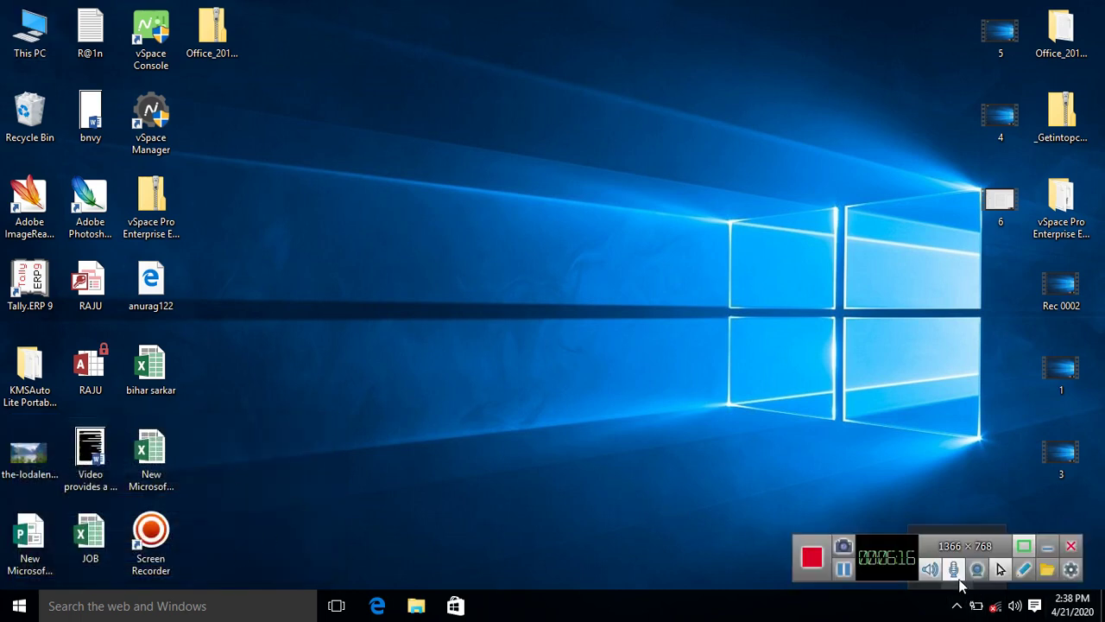